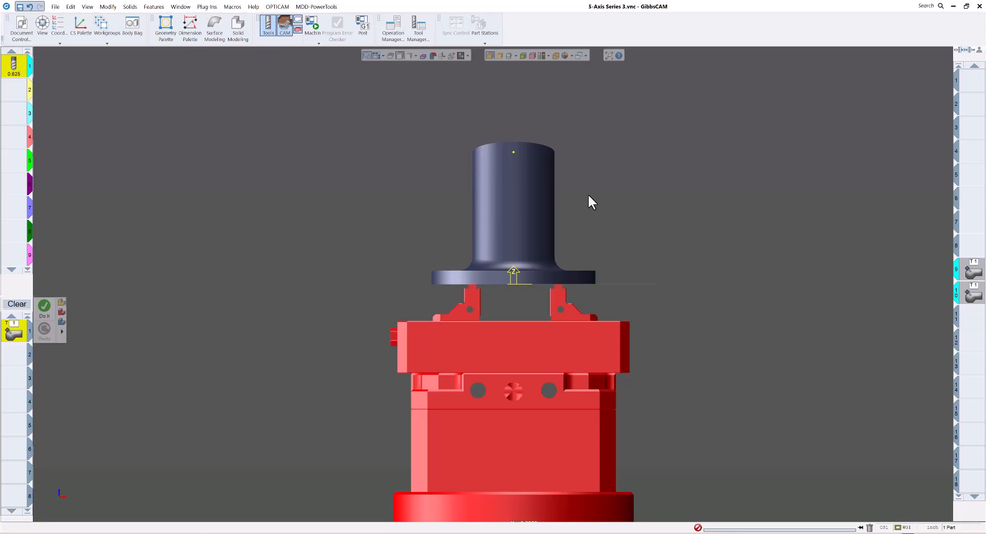
# Select the part's upright cylindrical face and inspect the fixtured part from the front
pyautogui.scroll(-1, 602, 198)
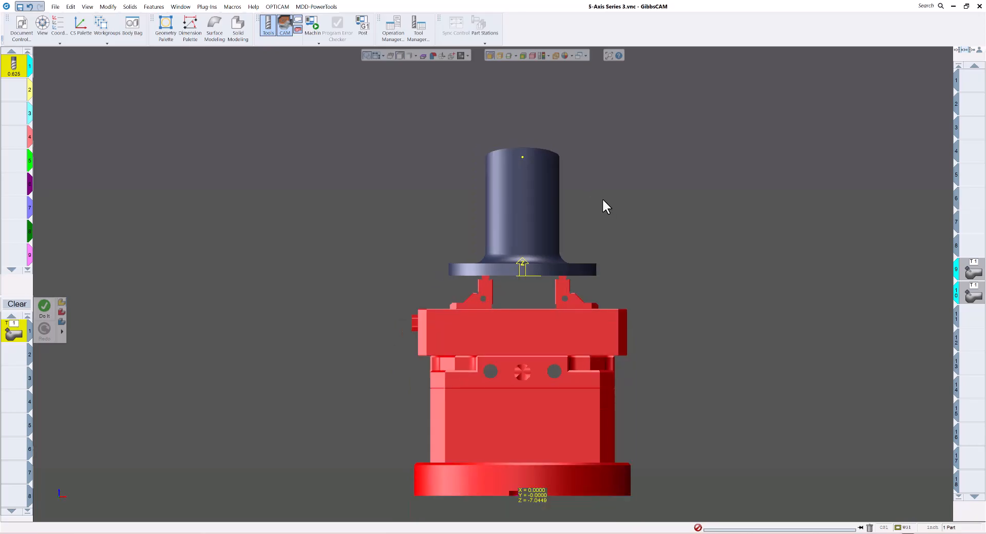
pyautogui.scroll(1, 600, 196)
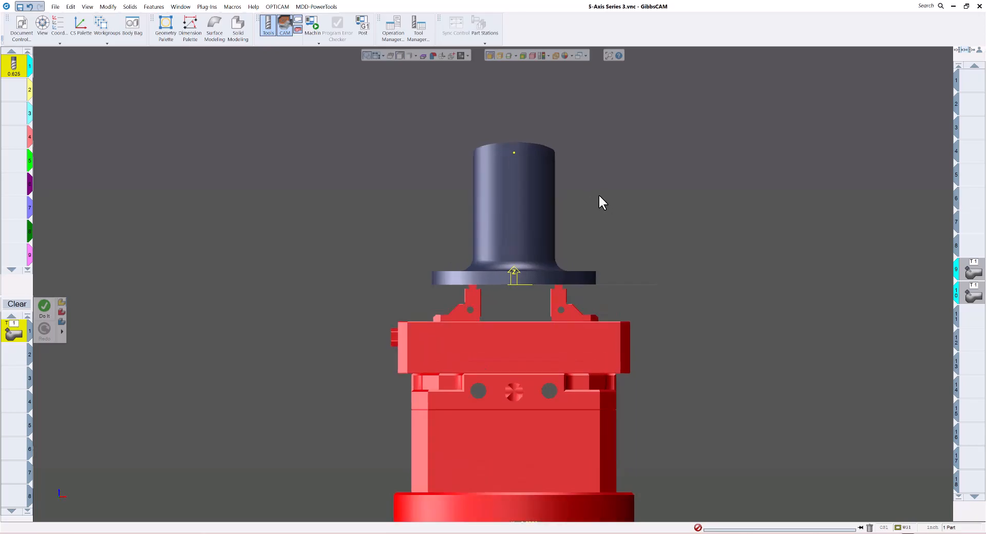
pyautogui.click(551, 212)
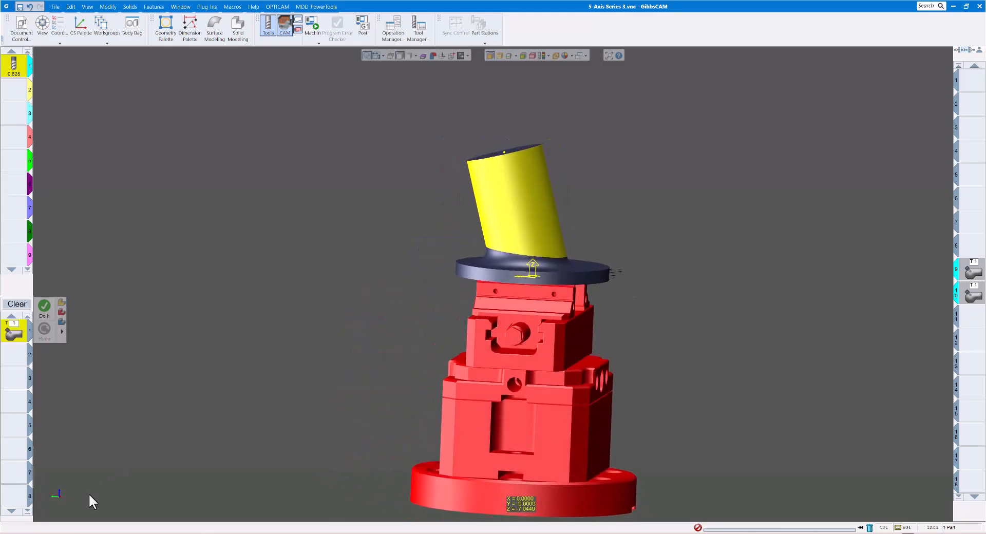
pyautogui.click(75, 492)
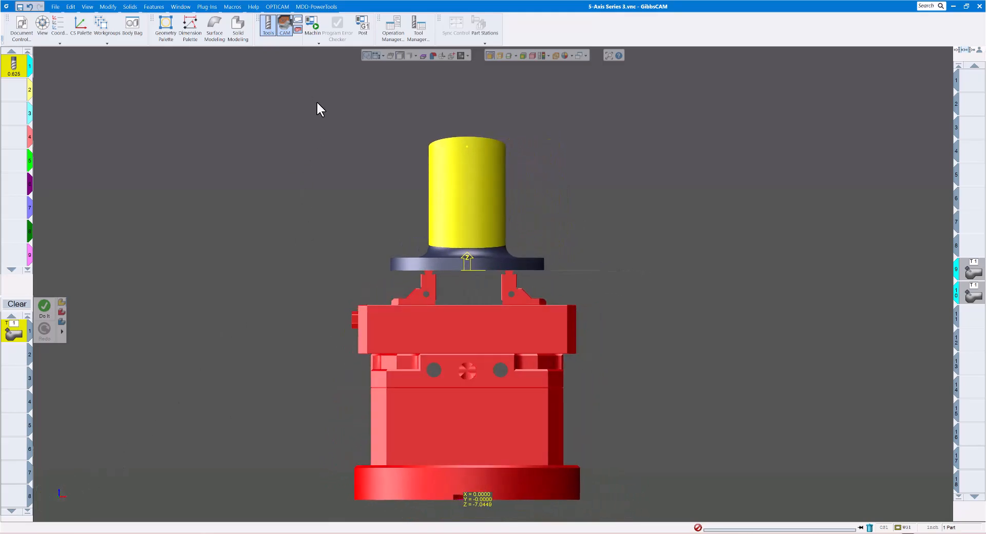
# Run the machine simulation, examine the part and vise on the rotary table, and close the simulation
pyautogui.click(312, 28)
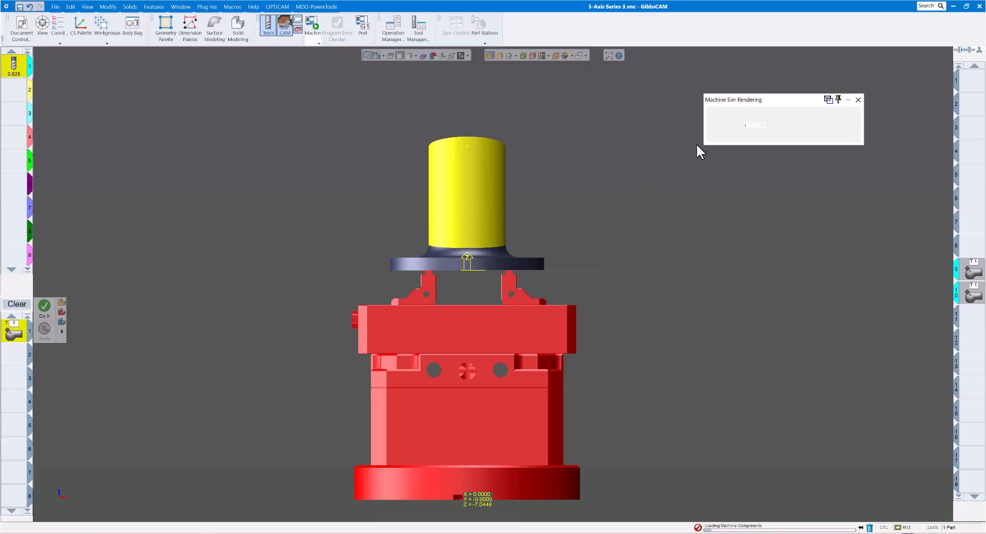
pyautogui.scroll(-5, 623, 199)
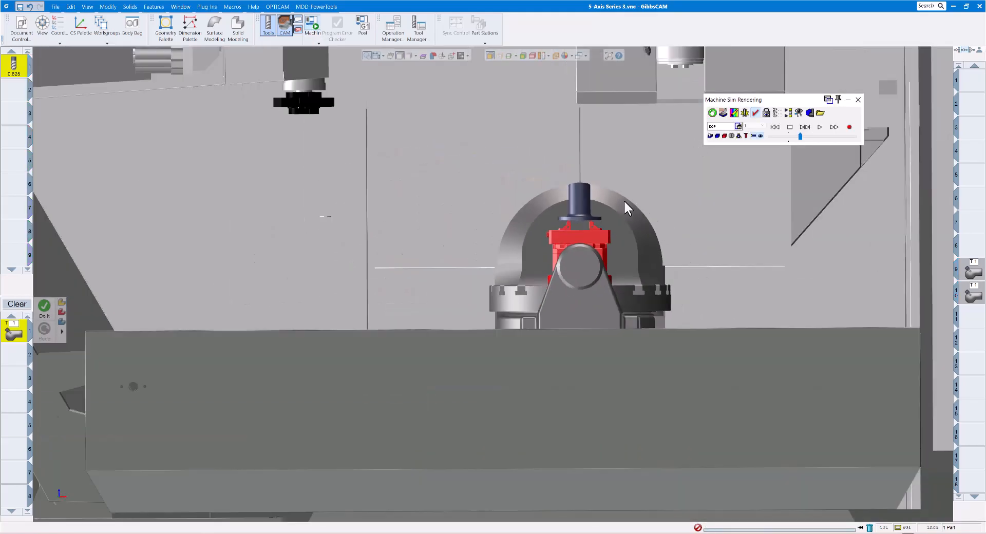
pyautogui.scroll(-3, 624, 201)
pyautogui.moveTo(625, 202); pyautogui.dragTo(621, 205, button='middle')
pyautogui.scroll(3, 625, 201)
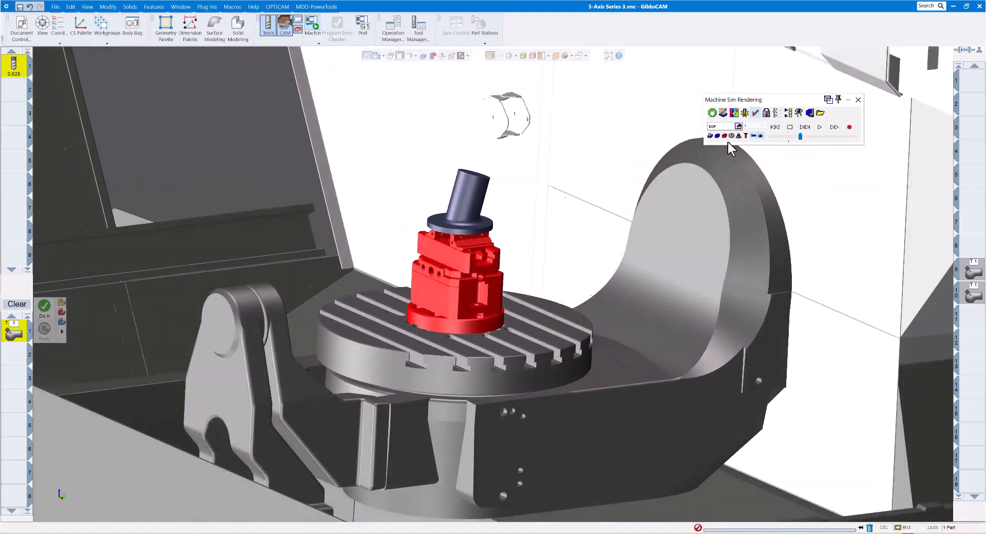
pyautogui.click(794, 129)
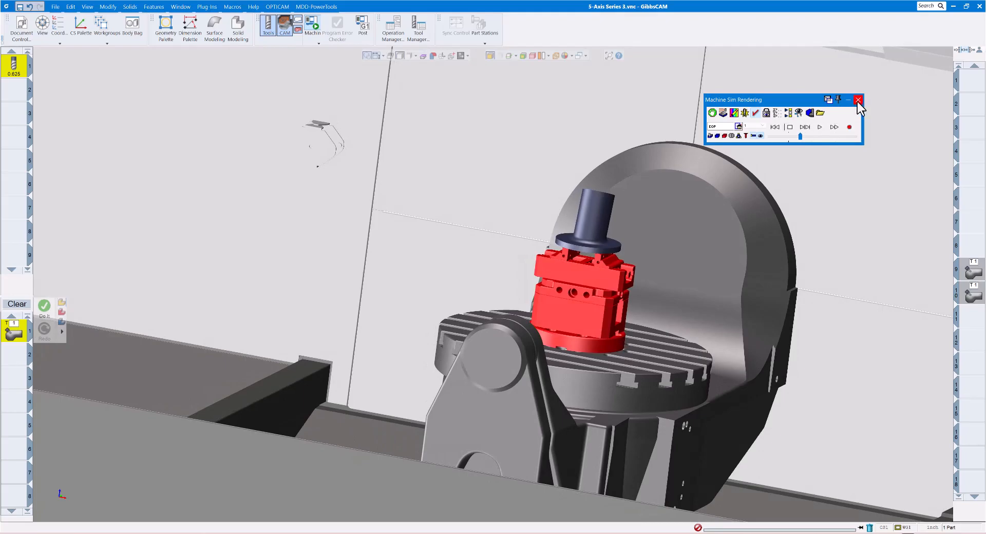
pyautogui.click(857, 99)
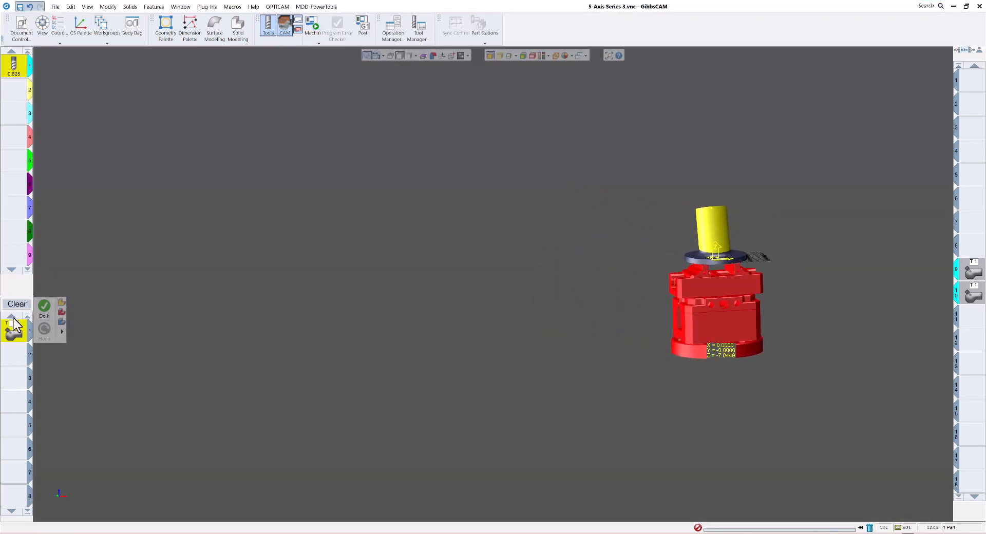
# Open the surface path settings of the 5-axis process and clear the selected cylindrical face
pyautogui.click(20, 332)
pyautogui.doubleClick(20, 333)
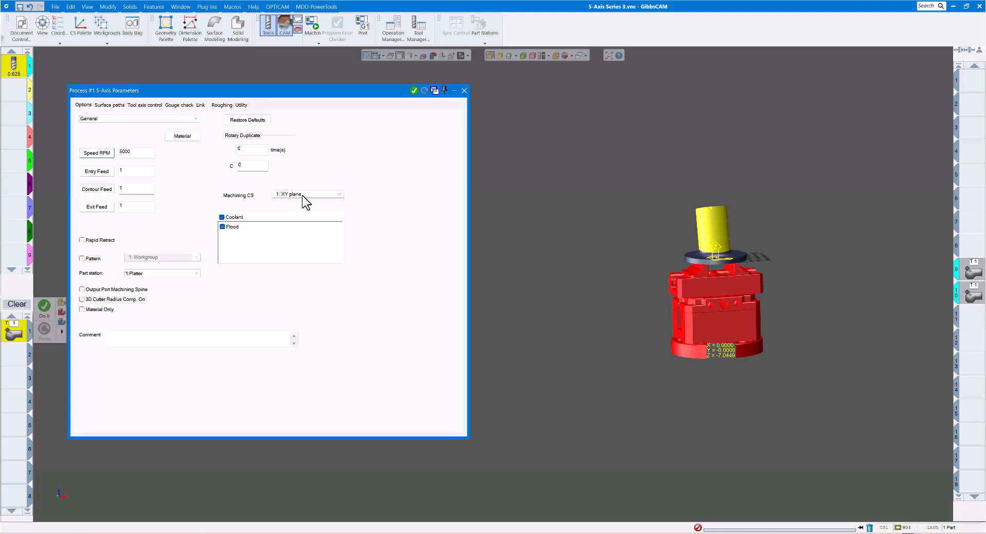
pyautogui.click(110, 105)
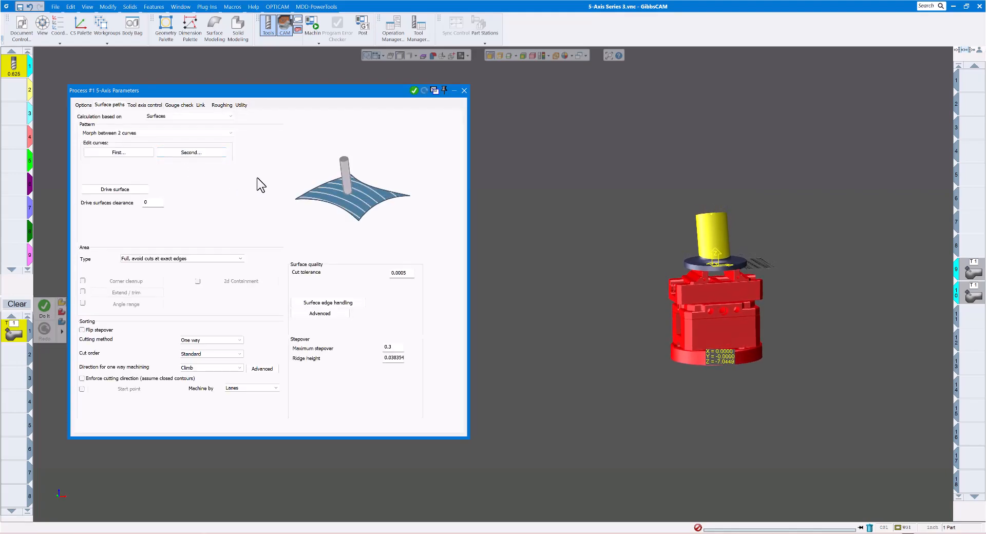
pyautogui.click(571, 132)
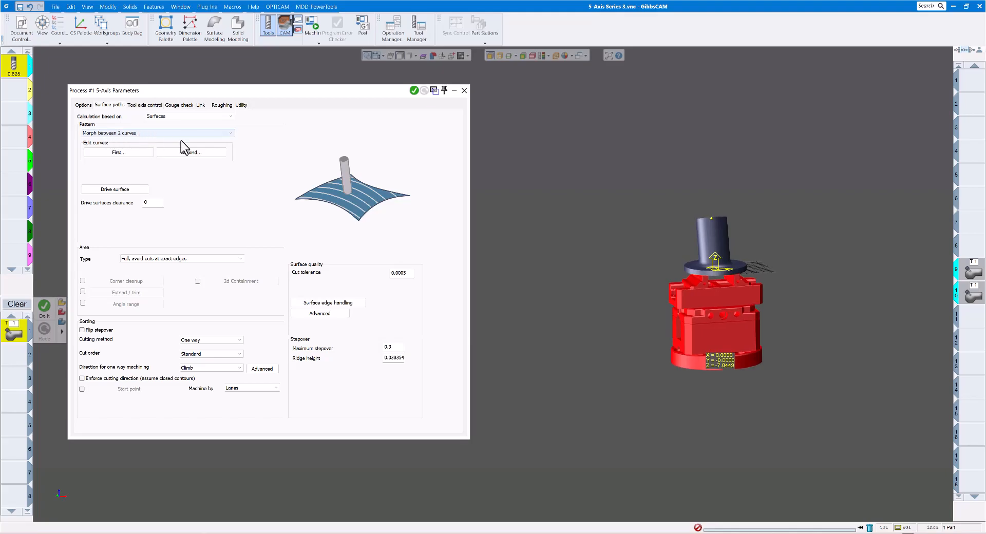
# Enable edge selection and assign the cylinder's top circular edge as the first curve of the morph pattern
pyautogui.click(123, 153)
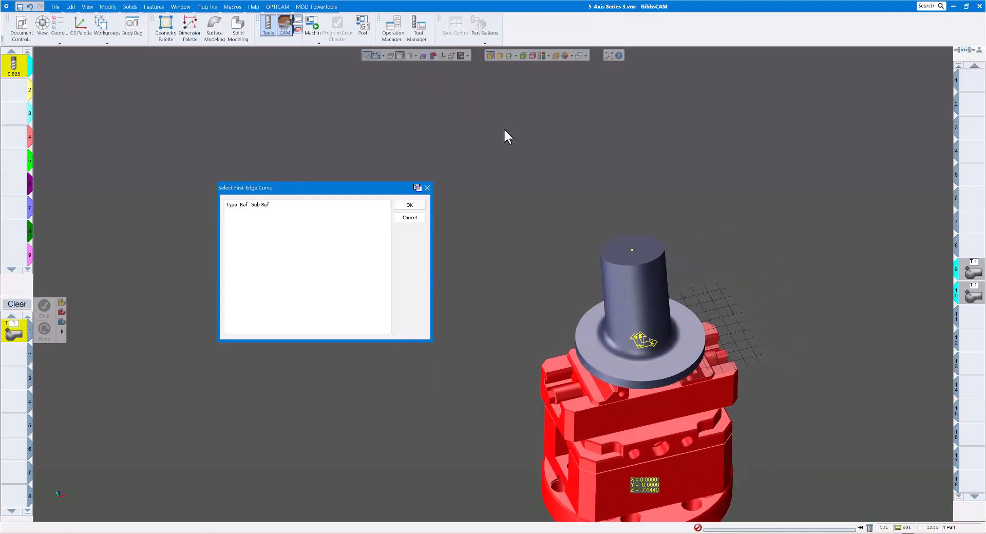
pyautogui.click(498, 56)
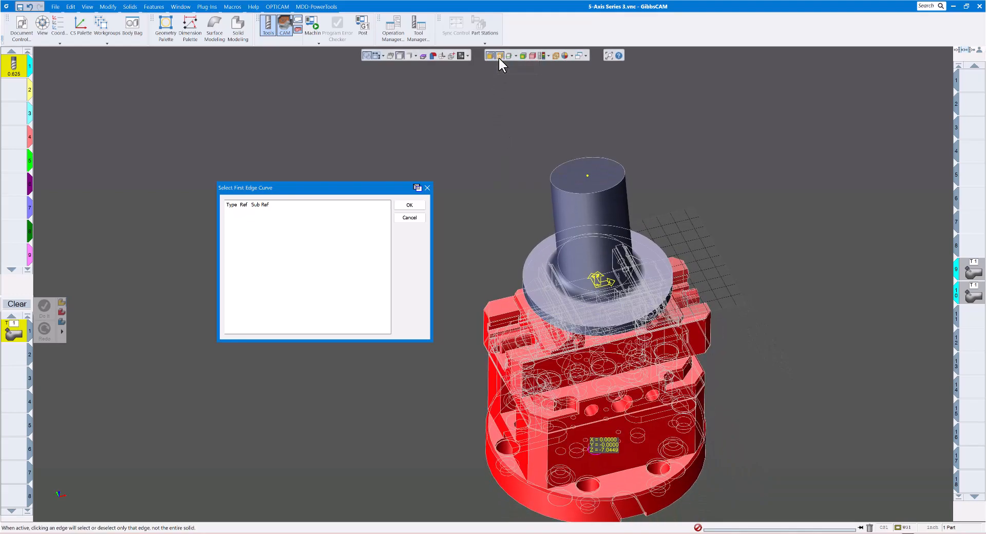
pyautogui.click(581, 192)
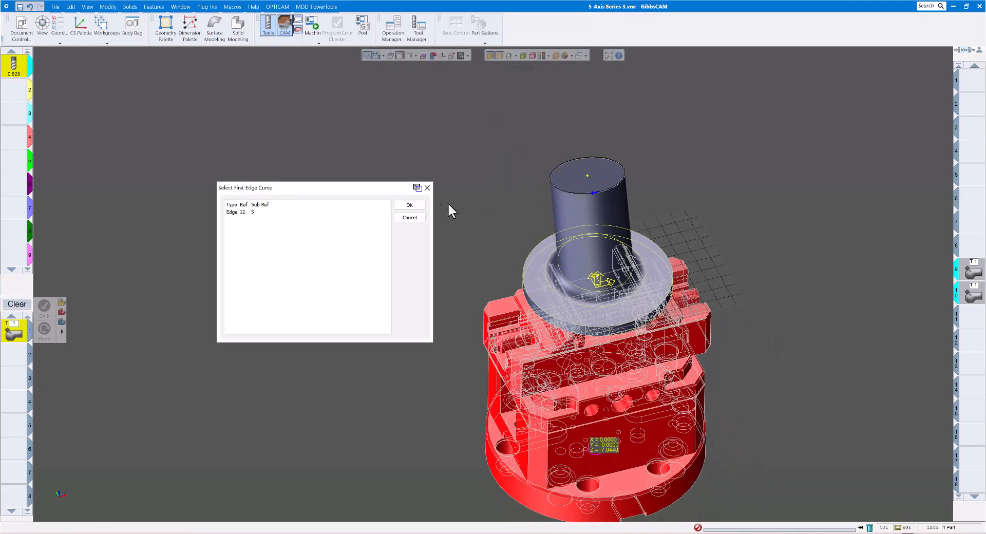
pyautogui.click(409, 206)
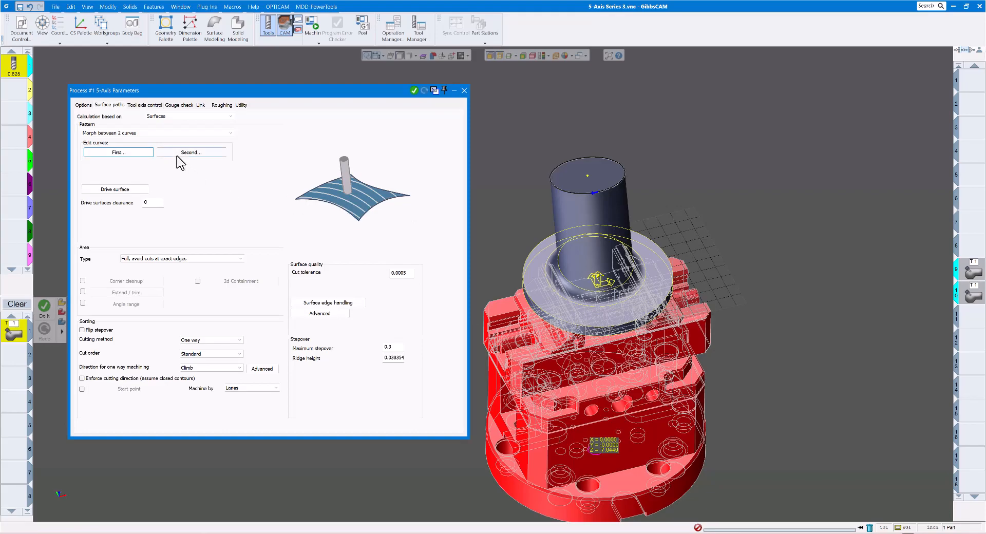
# Assign the circular edge at the cylinder's base, above the fillet, as the second morph curve
pyautogui.click(179, 153)
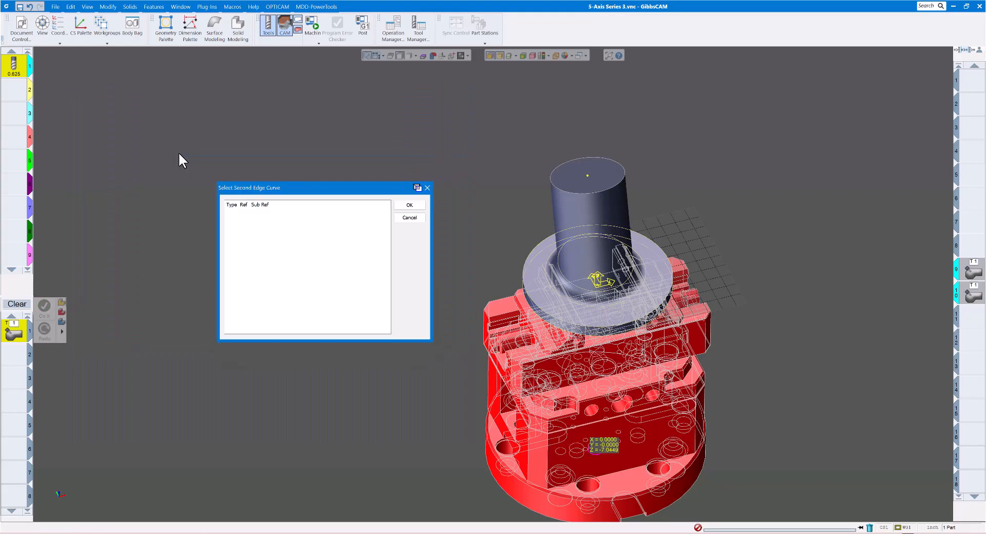
pyautogui.click(559, 272)
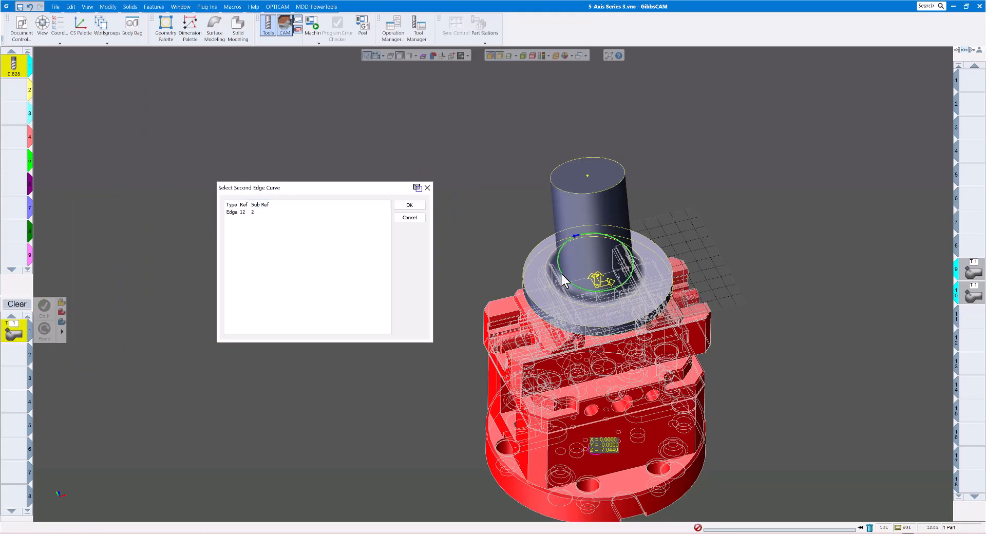
pyautogui.click(409, 205)
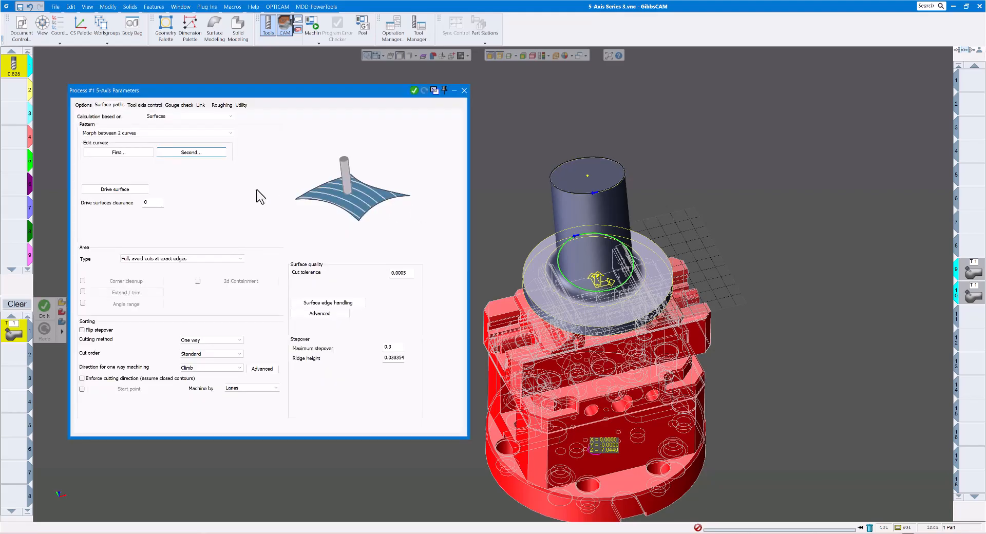
# Assign the upright cylindrical face as the drive surface of the 5-axis process
pyautogui.click(126, 190)
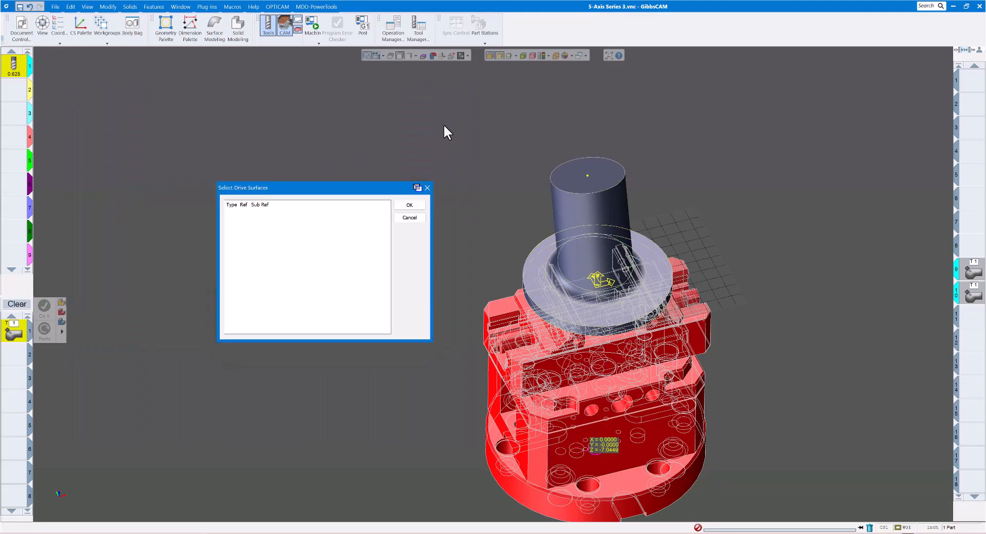
pyautogui.click(569, 214)
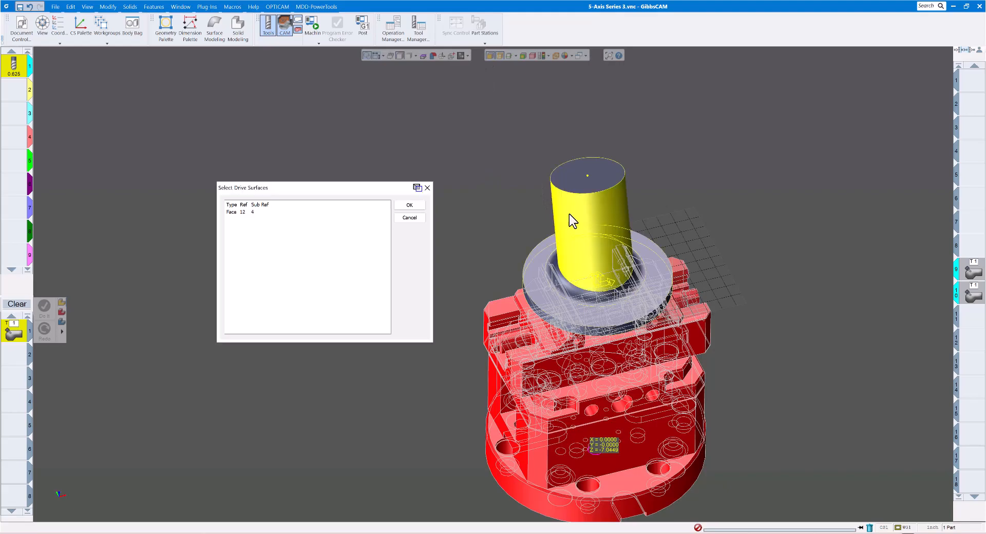
pyautogui.click(410, 206)
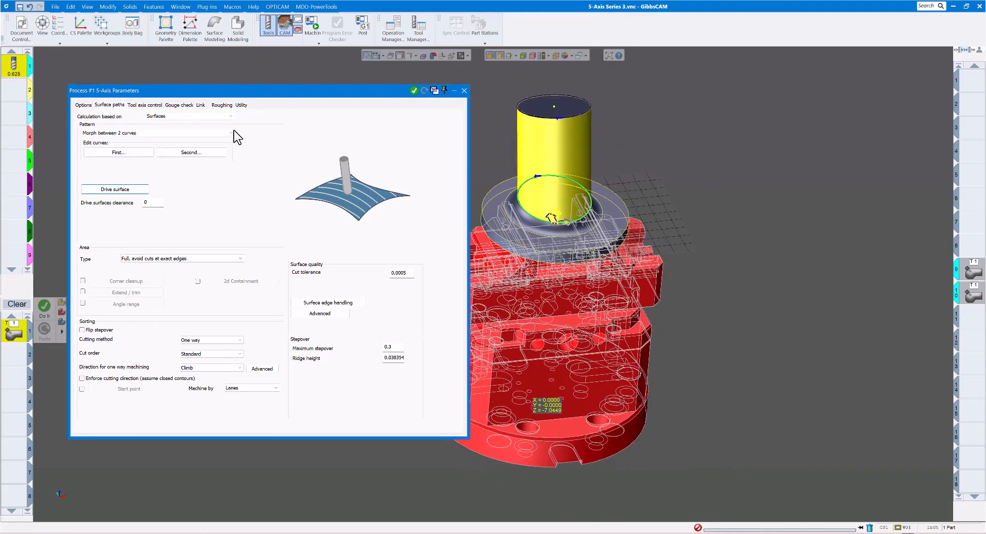
# Review the lead and side tilt angles of the tool axis control and the gouge check settings
pyautogui.click(152, 105)
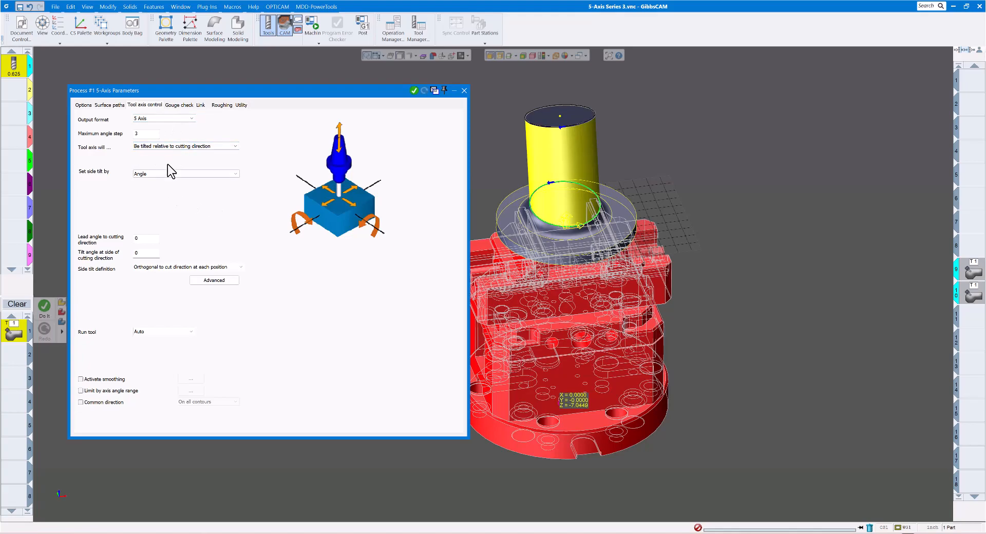
pyautogui.click(146, 239)
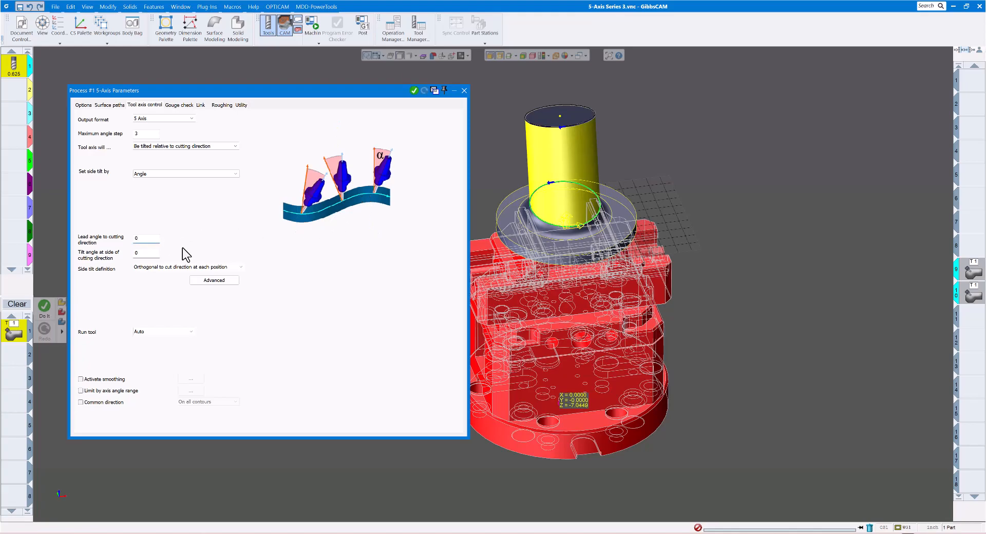
pyautogui.click(148, 253)
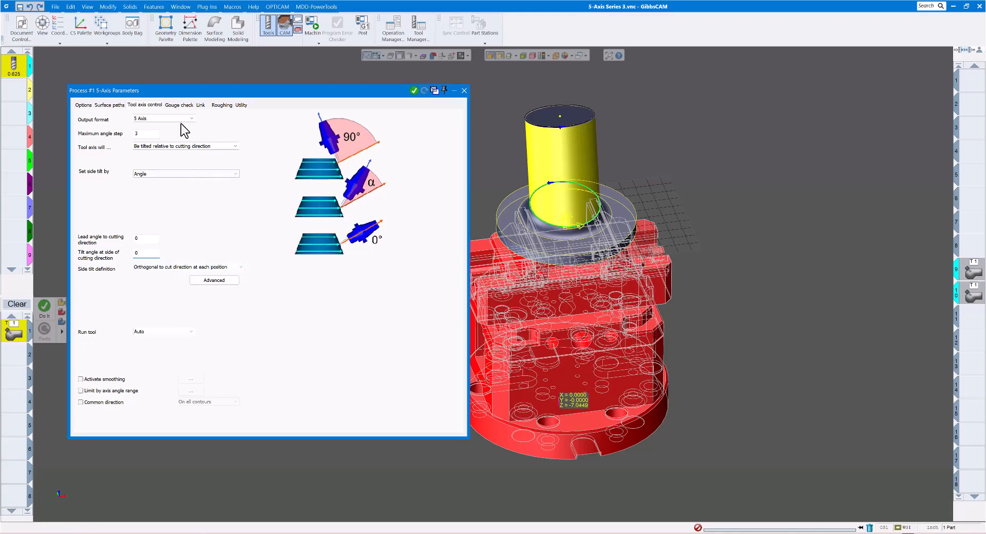
pyautogui.click(179, 105)
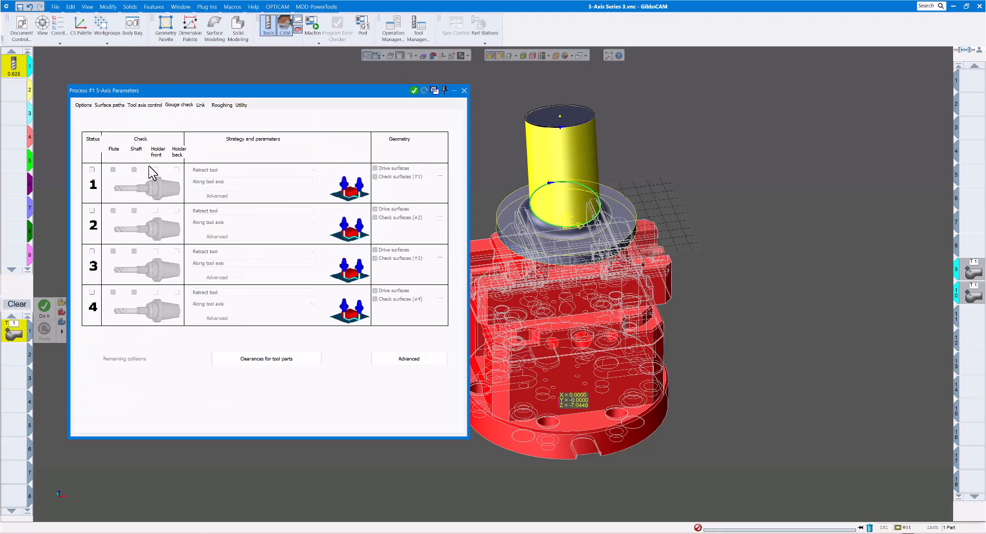
# Open the Retracts settings from the 5-axis process's link parameters
pyautogui.click(201, 106)
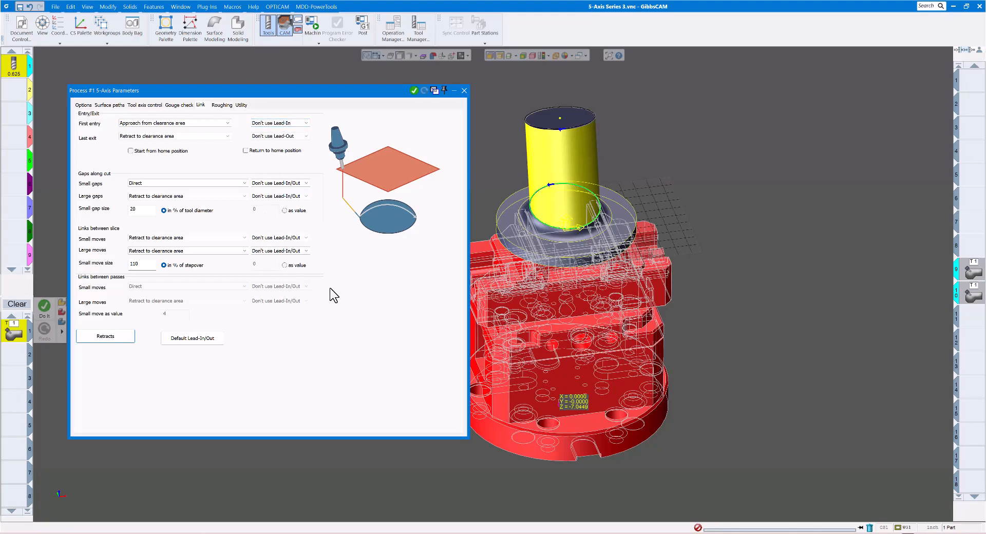
pyautogui.click(106, 339)
pyautogui.moveTo(213, 114); pyautogui.dragTo(343, 102)
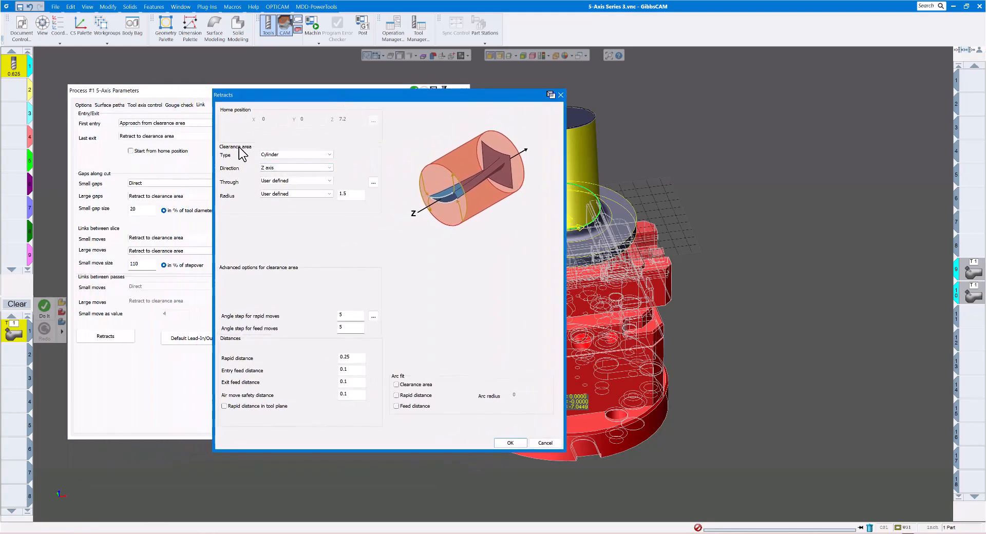
# Try the Automatic, Plane and Cylinder clearance area types, ending with the type set to Sphere
pyautogui.click(330, 155)
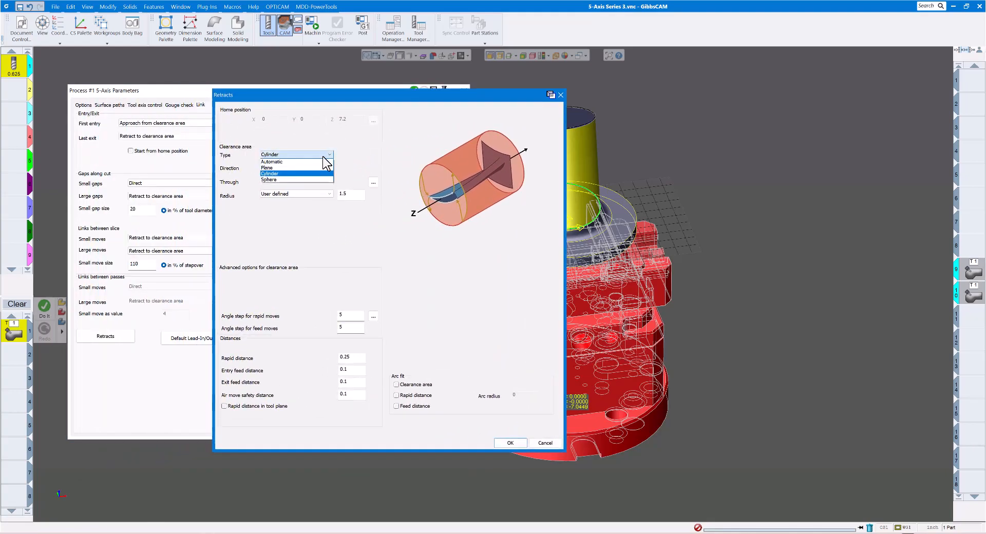
pyautogui.click(288, 162)
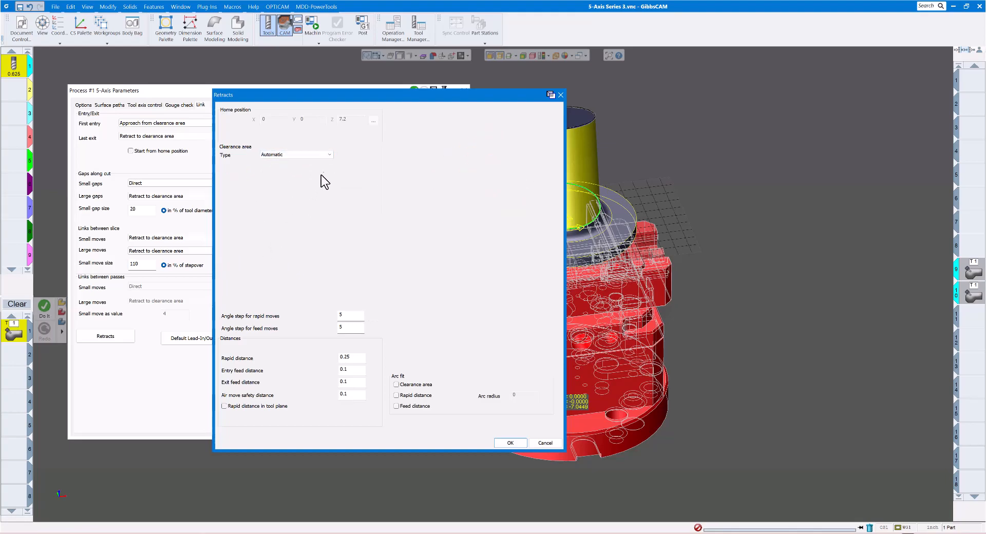
pyautogui.click(319, 155)
pyautogui.click(281, 168)
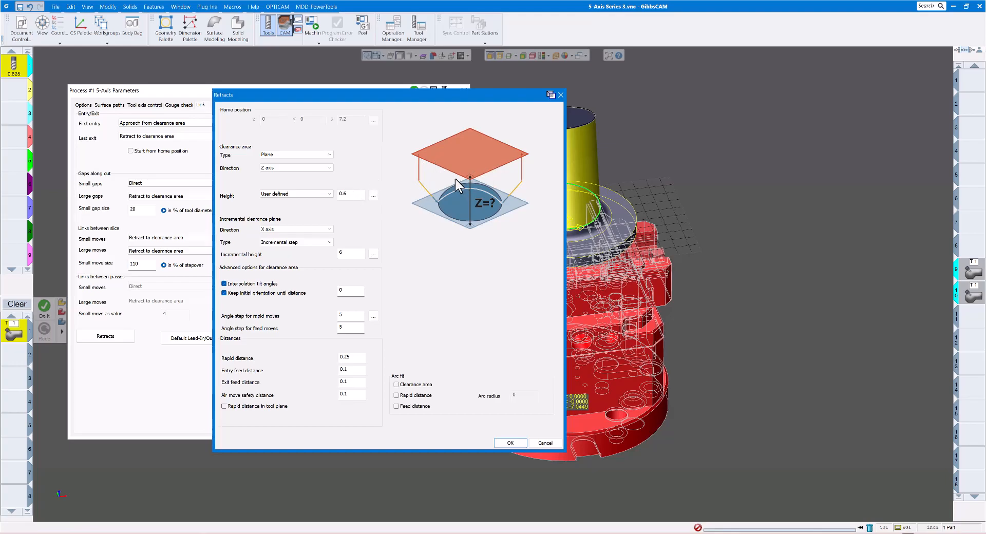
pyautogui.click(329, 154)
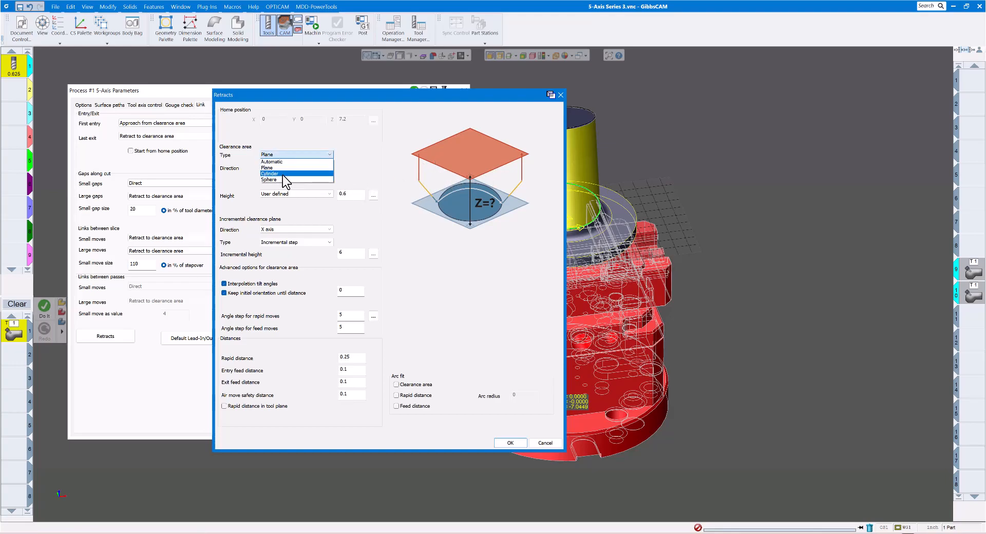
pyautogui.click(282, 174)
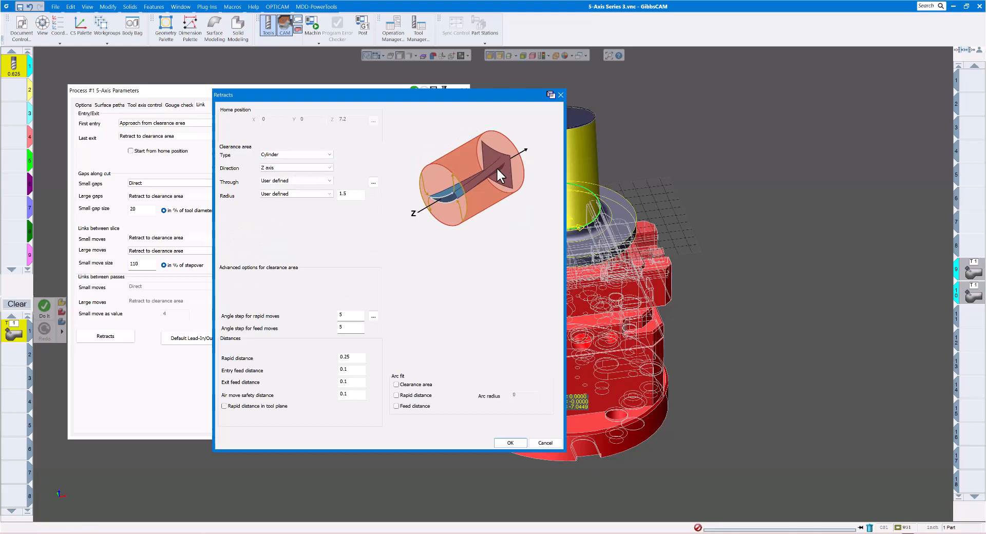
pyautogui.click(329, 154)
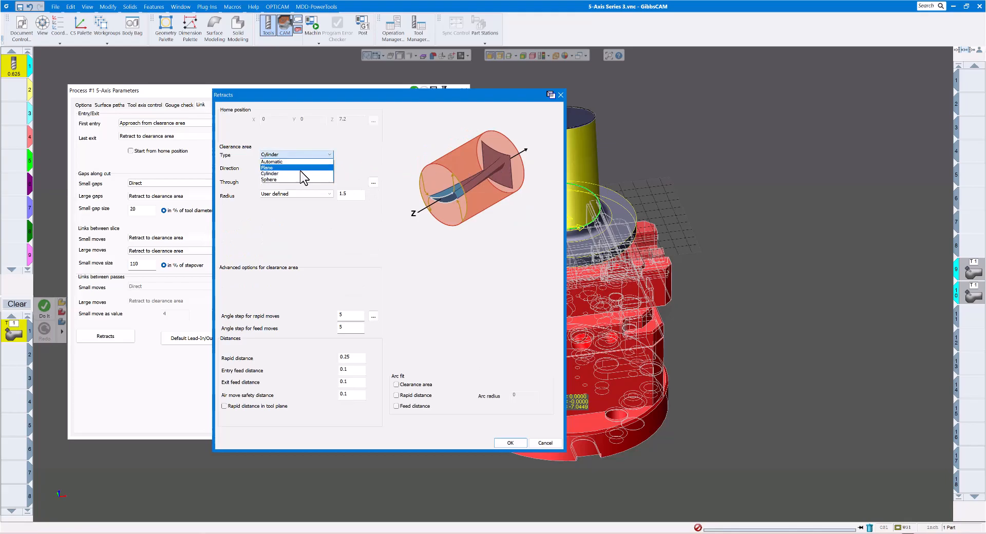
pyautogui.click(283, 179)
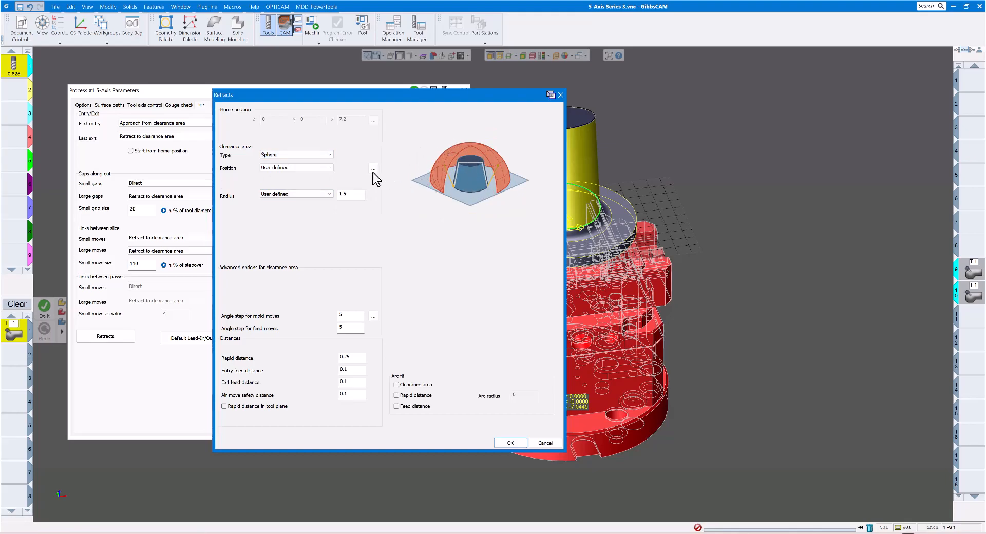
# Set the clearance area type to Cylinder along the Z axis, through the user-defined point X 0, Y 0, Z 0, and accept the retract settings
pyautogui.click(332, 156)
pyautogui.click(286, 174)
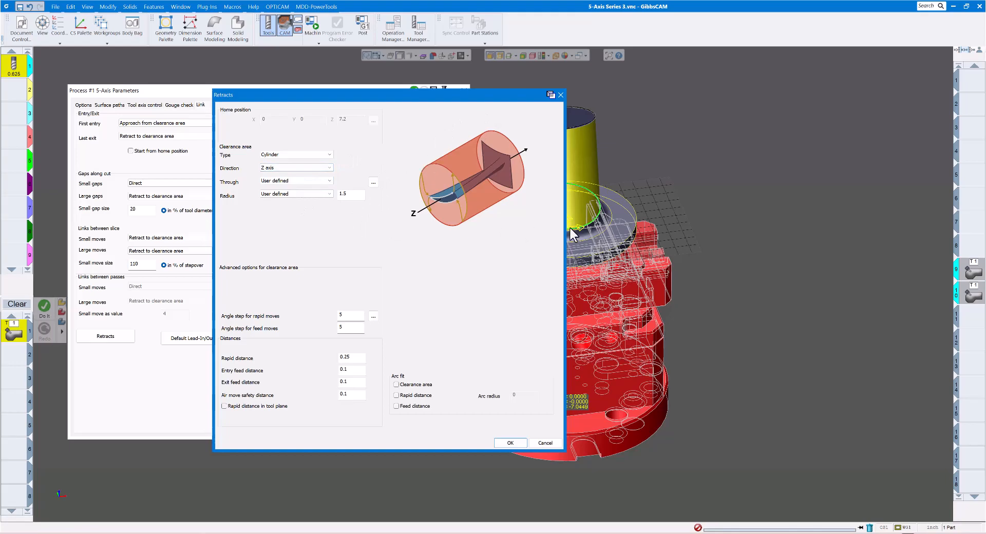
pyautogui.click(272, 183)
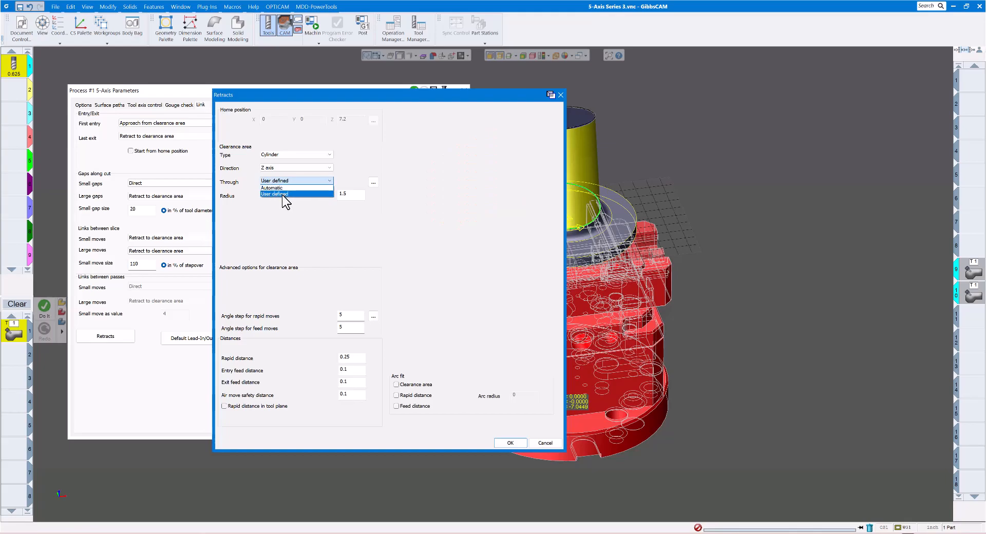
pyautogui.click(282, 195)
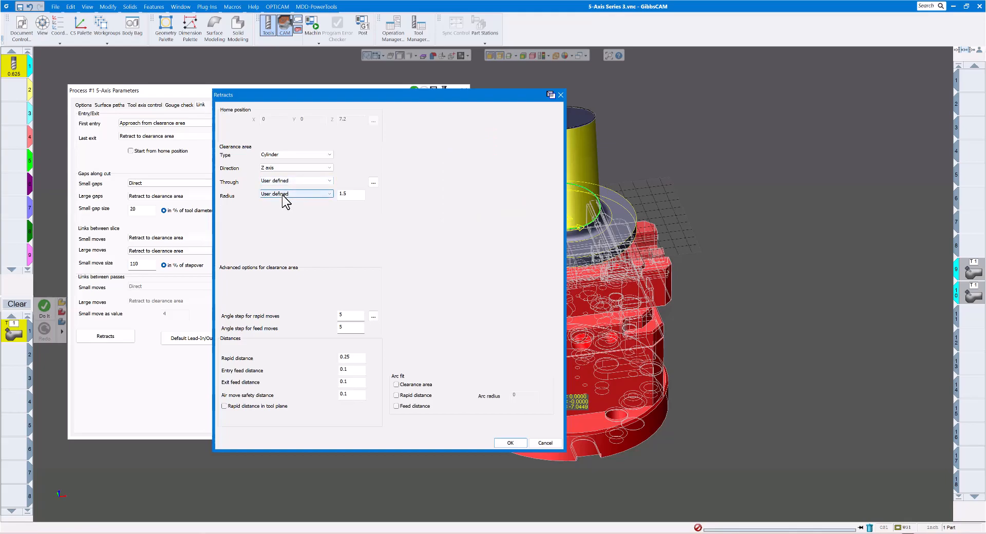
pyautogui.click(373, 183)
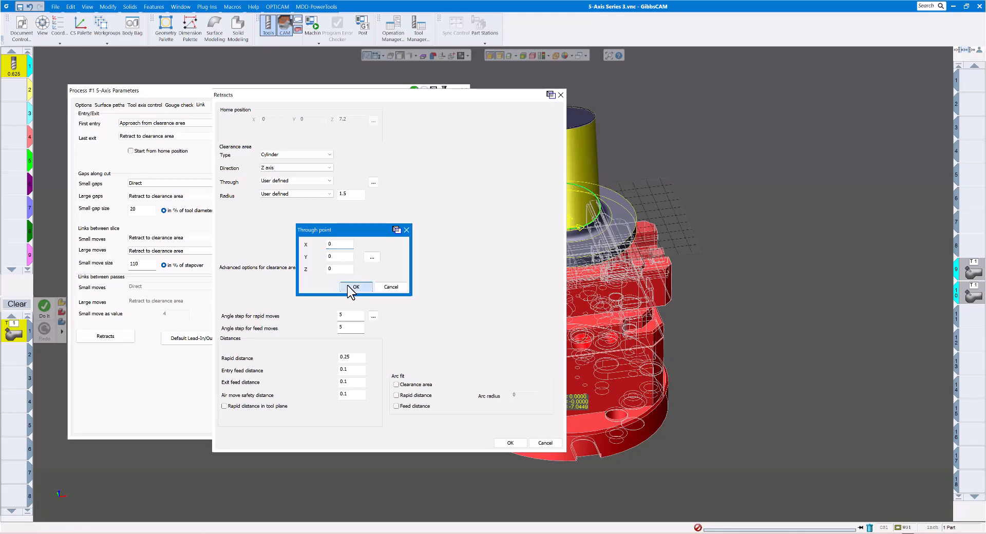
pyautogui.click(347, 285)
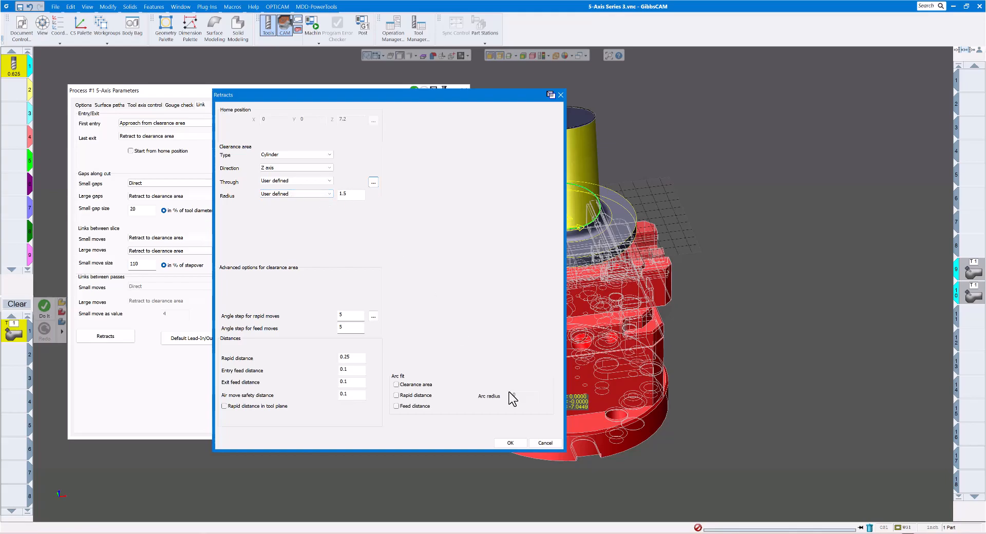
pyautogui.click(508, 443)
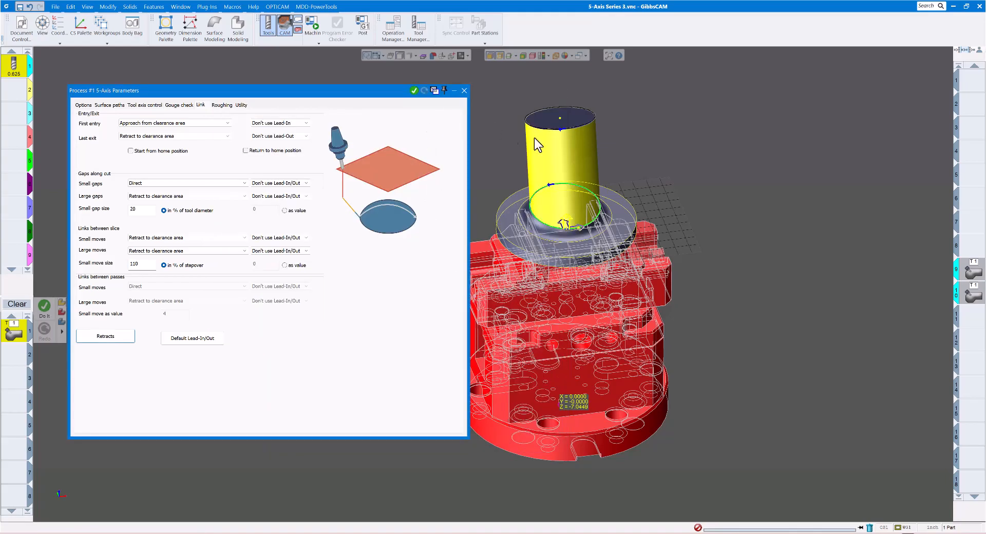
# Generate the 5-axis toolpath on the cylindrical face and close the process parameters
pyautogui.click(414, 91)
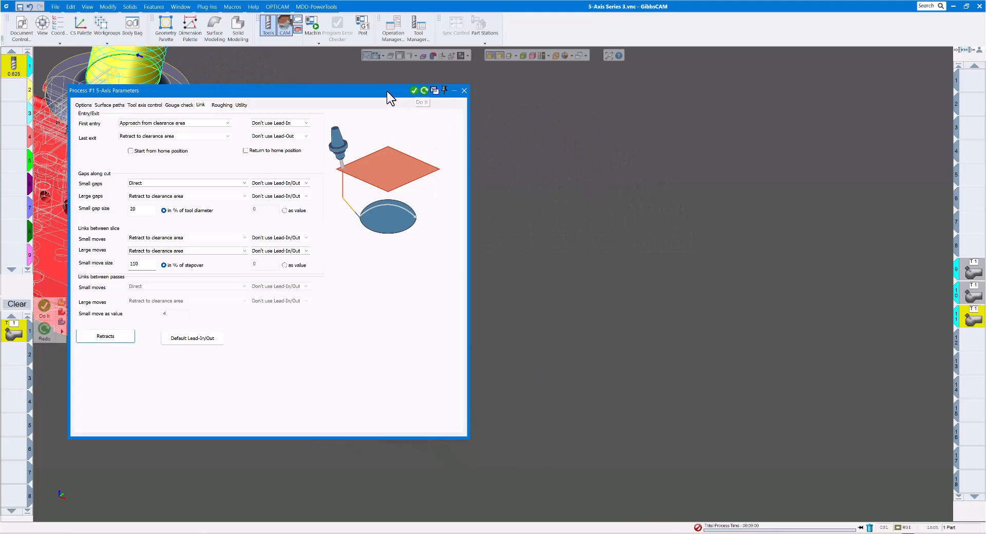
pyautogui.moveTo(385, 89); pyautogui.dragTo(646, 289)
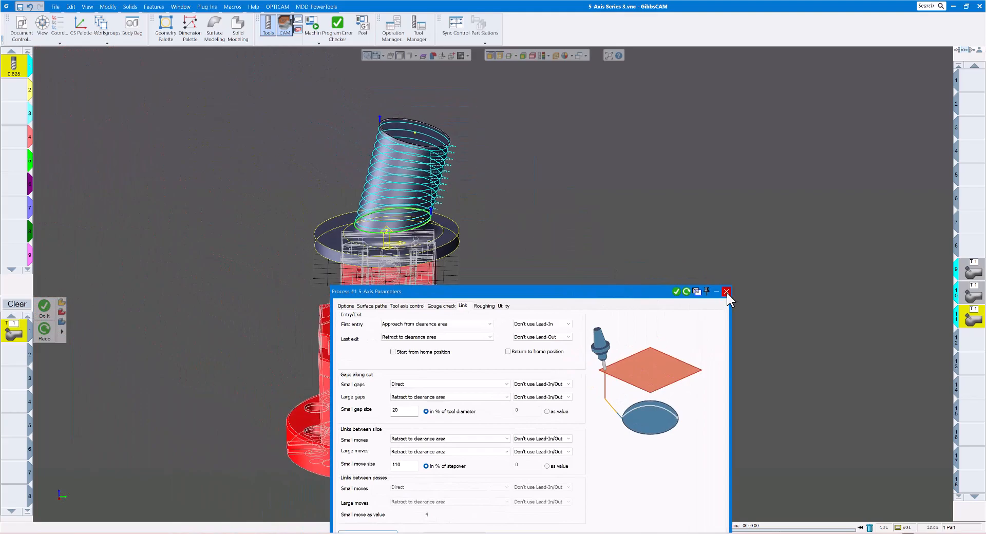
pyautogui.click(726, 291)
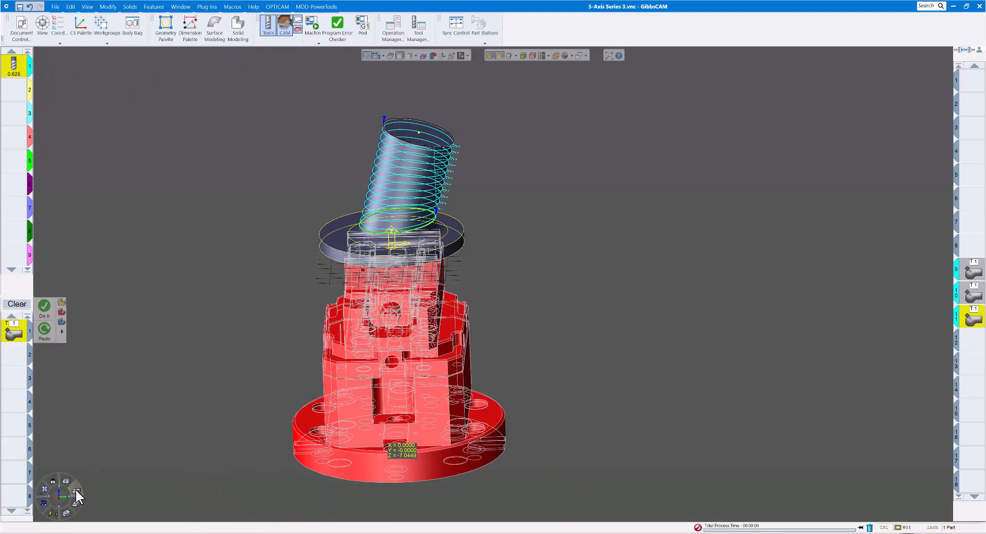
# Examine the toolpath and its retract moves against the tilted cylinder in the top and side views
pyautogui.click(69, 495)
pyautogui.moveTo(647, 267); pyautogui.dragTo(271, 230, button='middle')
pyautogui.click(68, 482)
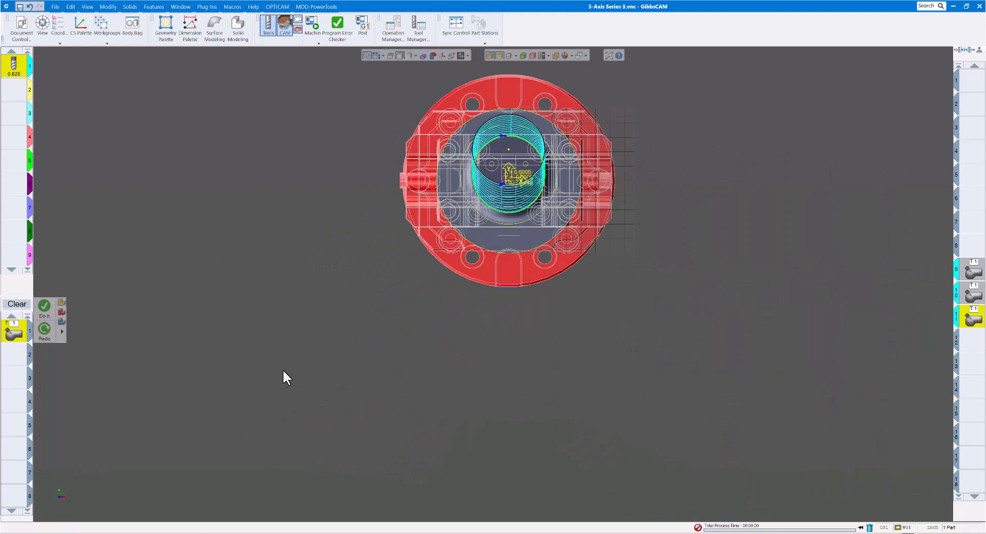
pyautogui.click(75, 502)
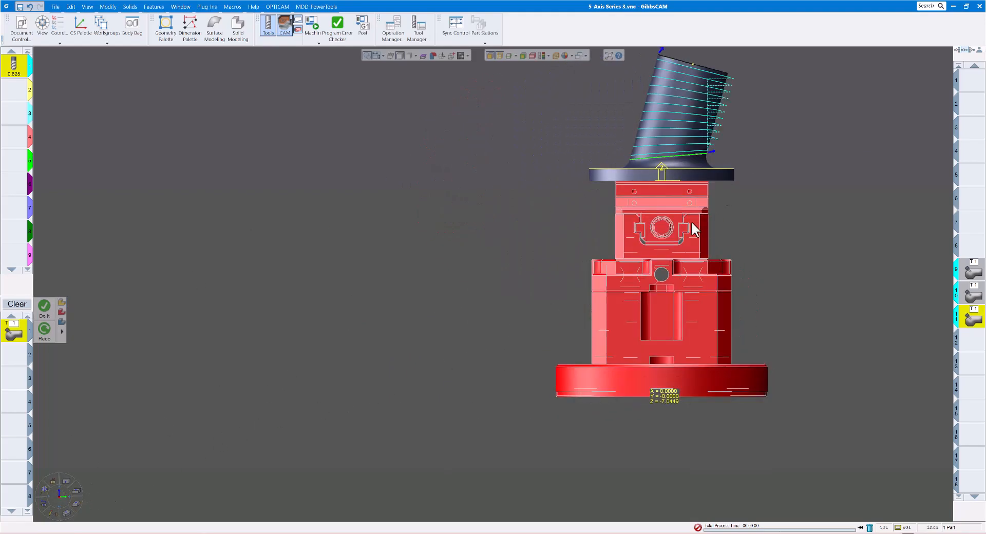
pyautogui.moveTo(787, 124); pyautogui.dragTo(619, 266, button='middle')
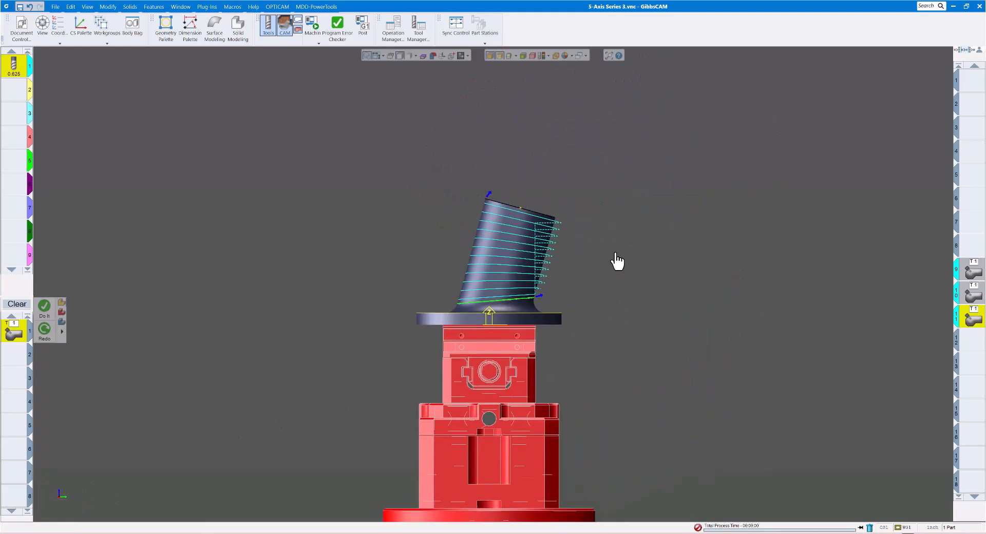
pyautogui.scroll(3, 555, 232)
pyautogui.scroll(1, 553, 225)
pyautogui.scroll(-1, 556, 218)
pyautogui.moveTo(596, 333); pyautogui.dragTo(618, 248, button='middle')
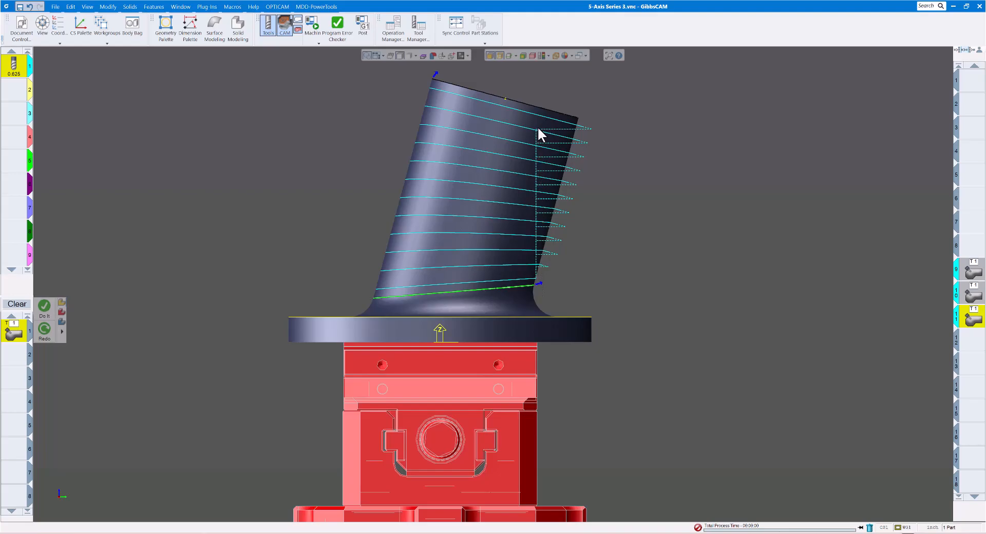
pyautogui.scroll(-2, 469, 160)
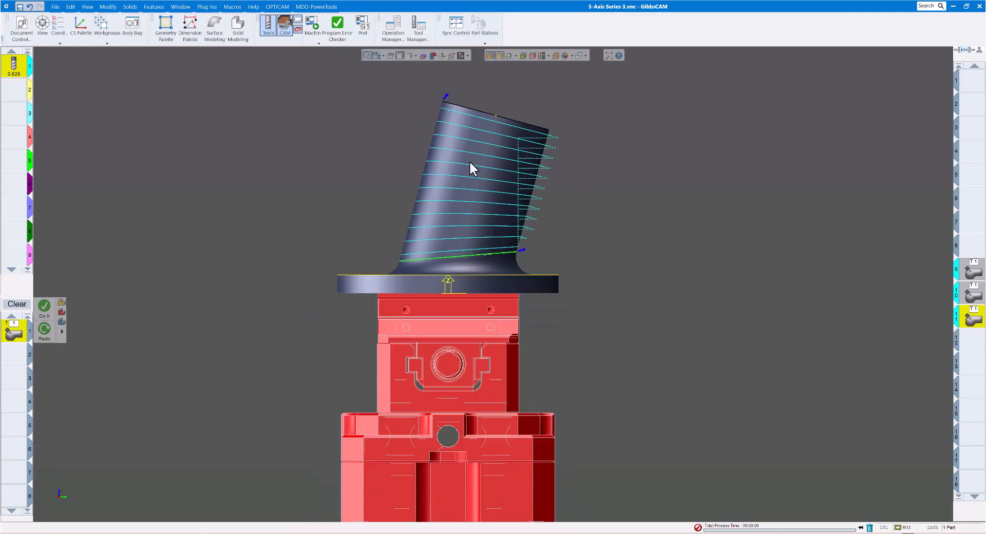
# Start Op Sim, rewind it, and move the new 5-axis operation to the first slot of the operation list
pyautogui.click(319, 44)
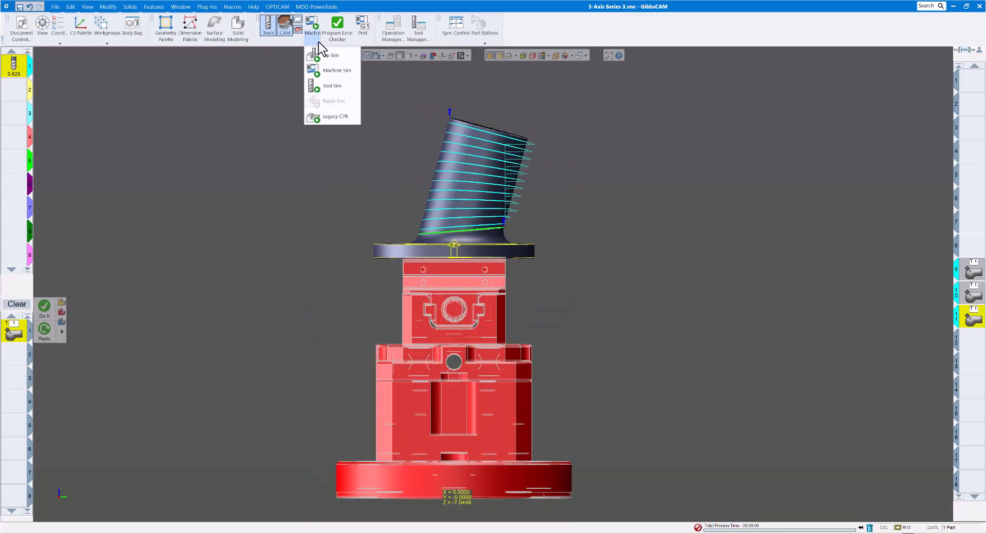
pyautogui.click(333, 58)
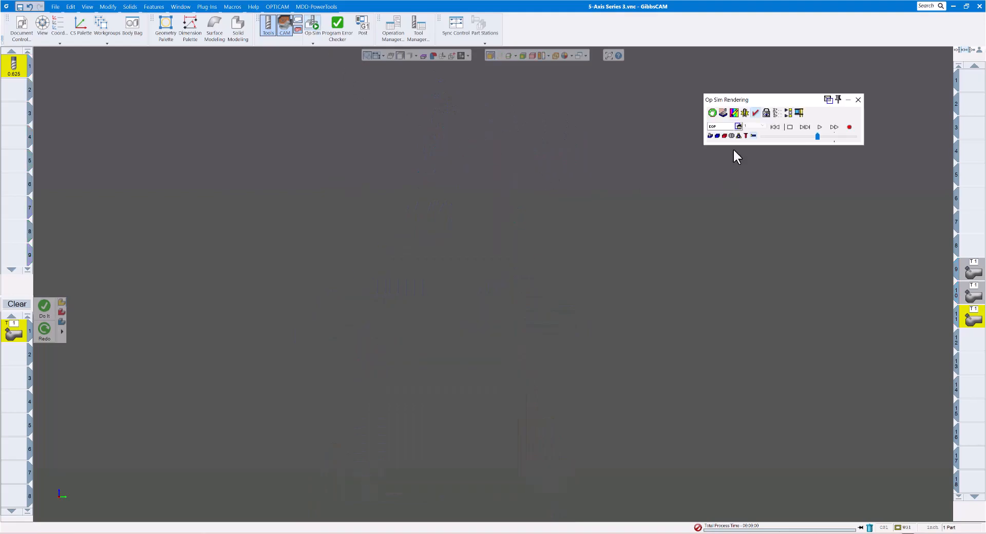
pyautogui.click(780, 130)
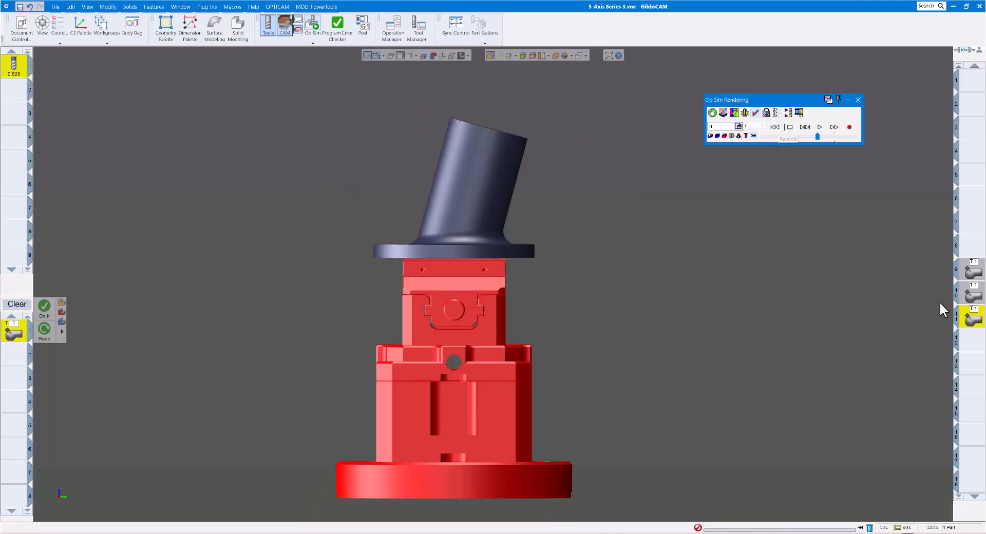
pyautogui.moveTo(972, 316); pyautogui.dragTo(972, 85)
pyautogui.moveTo(533, 241); pyautogui.dragTo(568, 255, button='middle')
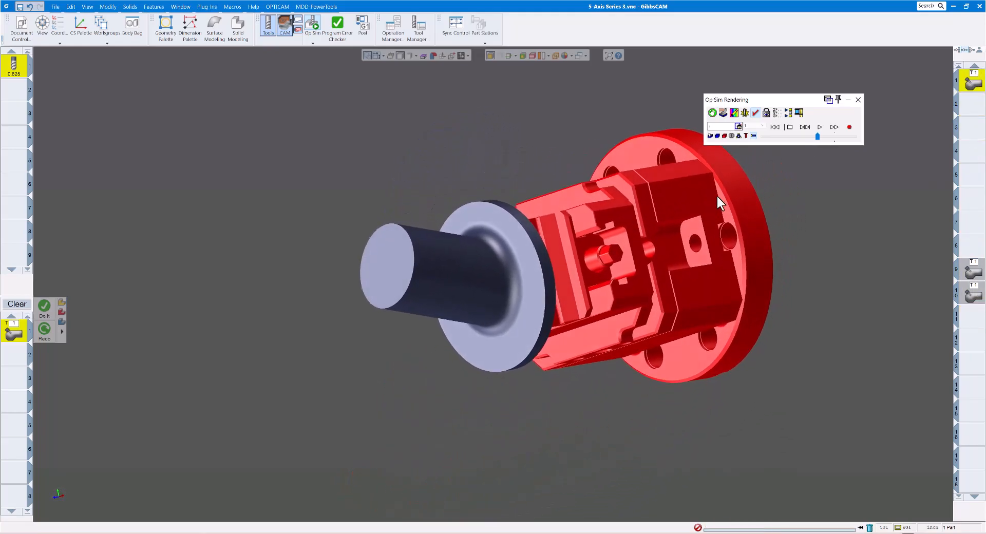
# Play the operation's simulation at reduced speed and gradually raise the playback speed to watch the retract moves
pyautogui.click(789, 136)
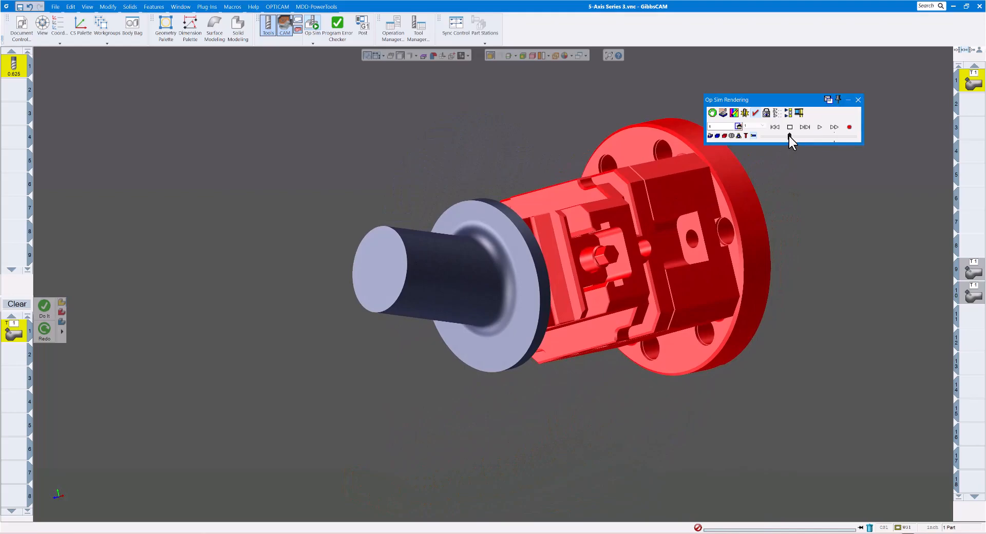
pyautogui.click(818, 129)
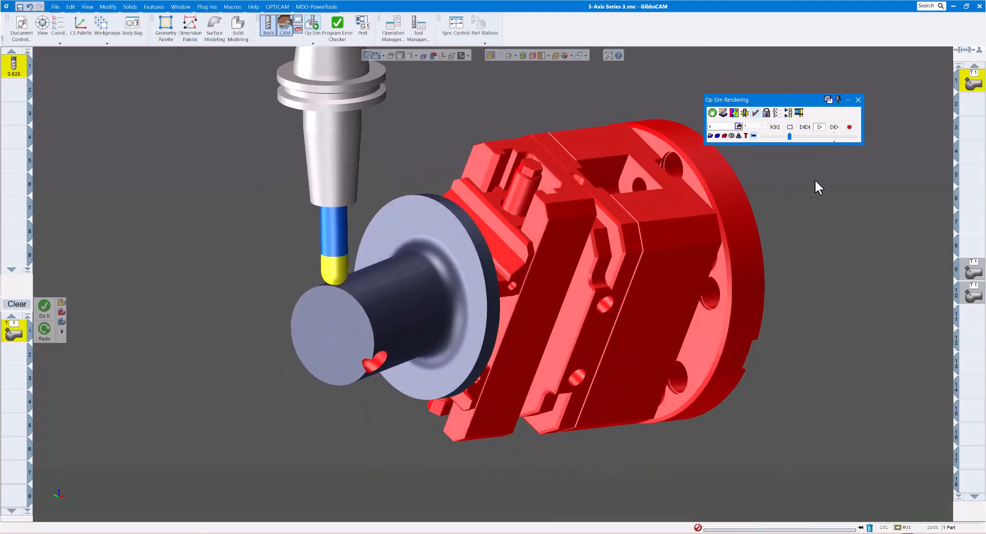
pyautogui.click(799, 136)
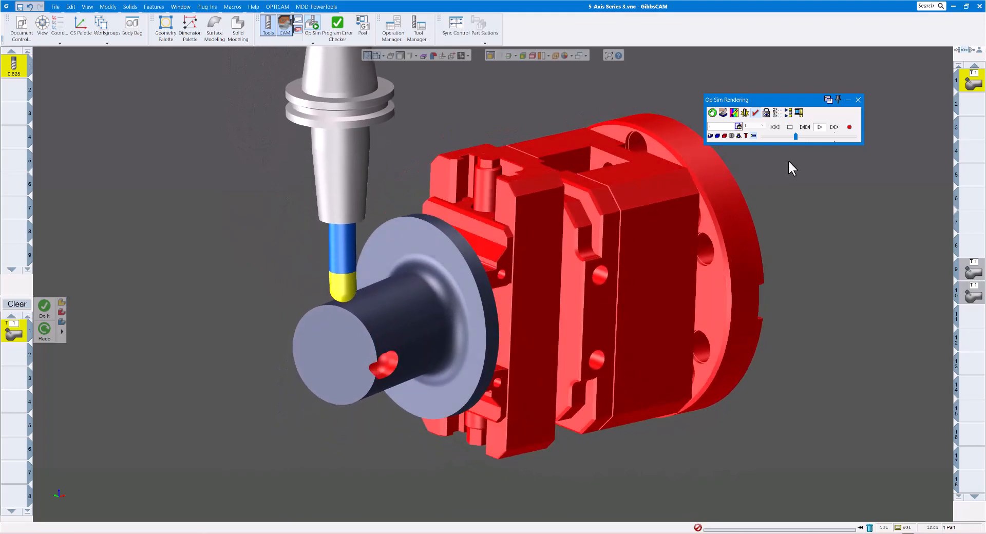
pyautogui.moveTo(798, 137); pyautogui.dragTo(802, 135)
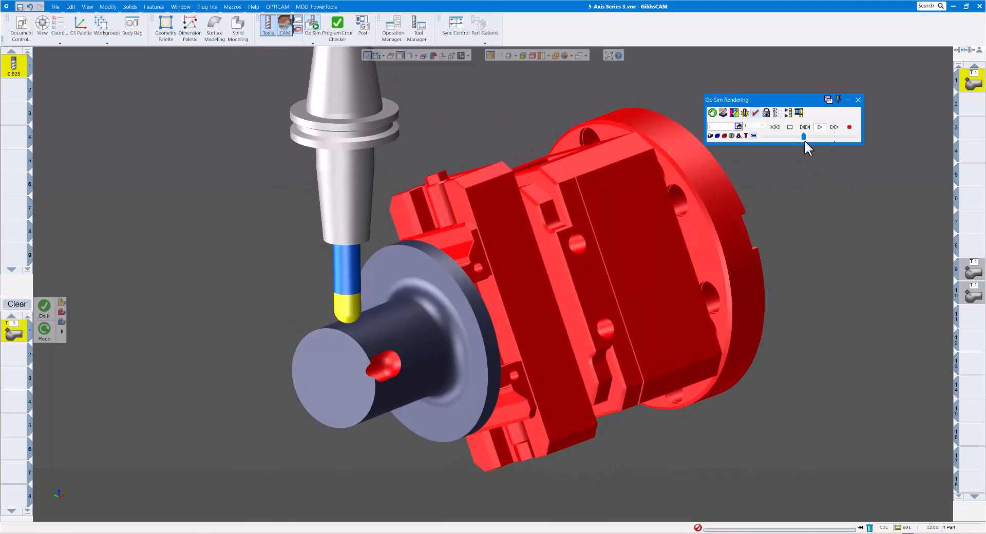
pyautogui.moveTo(806, 138); pyautogui.dragTo(810, 137)
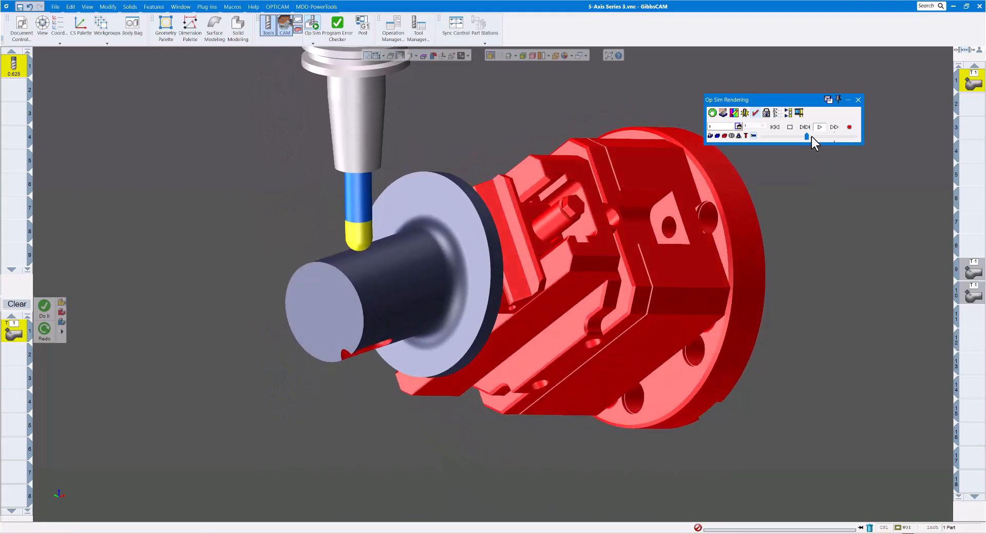
pyautogui.click(811, 136)
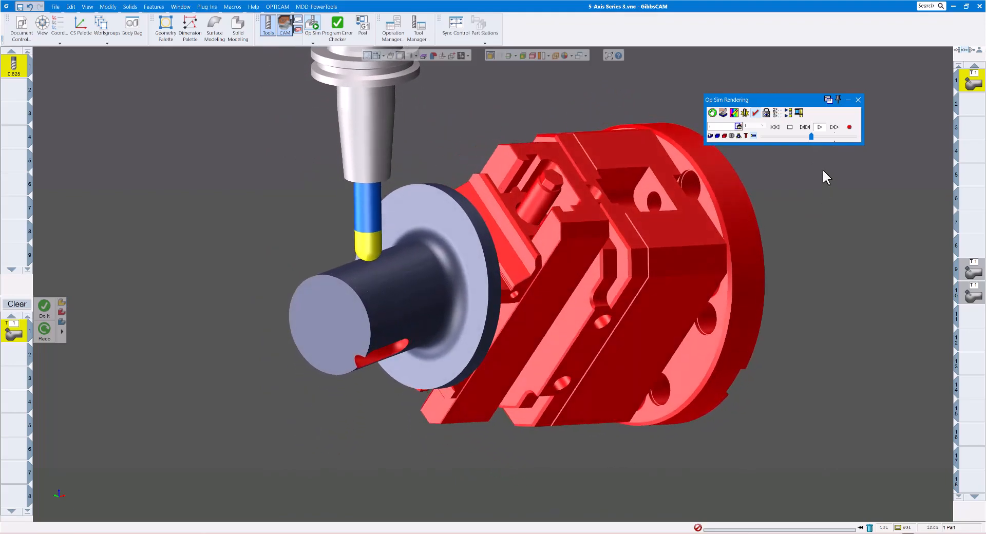
pyautogui.moveTo(812, 137); pyautogui.dragTo(816, 136)
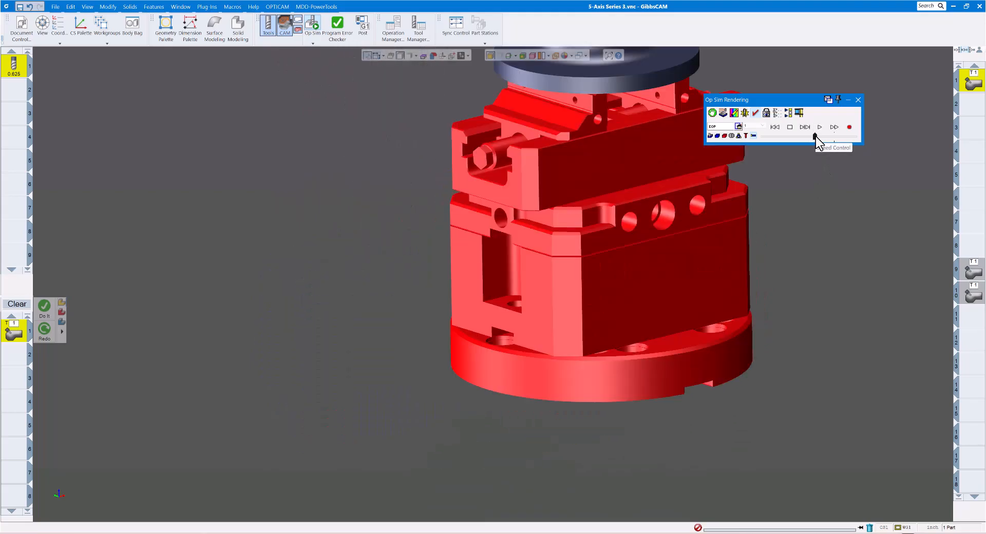
# Inspect the gouge along the side of the simulated cylinder and close Op Sim
pyautogui.scroll(-3, 600, 251)
pyautogui.moveTo(584, 246); pyautogui.dragTo(488, 298, button='middle')
pyautogui.scroll(4, 549, 279)
pyautogui.moveTo(392, 301); pyautogui.dragTo(587, 218, button='middle')
pyautogui.moveTo(194, 310); pyautogui.dragTo(224, 265, button='middle')
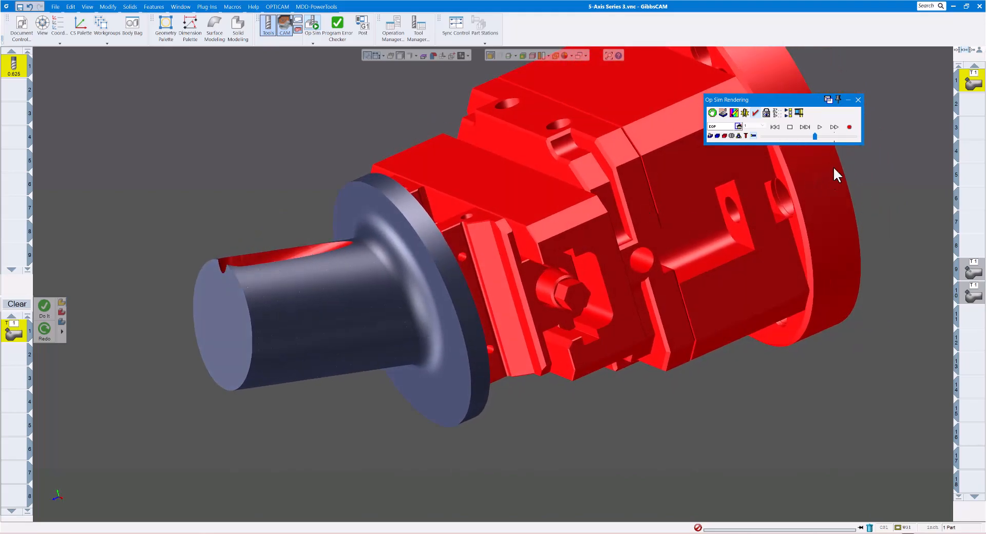
pyautogui.click(857, 100)
# Hide the wireframe edges on the part and fixture, and examine the retract moves passing through the tilted cylinder
pyautogui.moveTo(486, 233); pyautogui.dragTo(475, 111, button='middle')
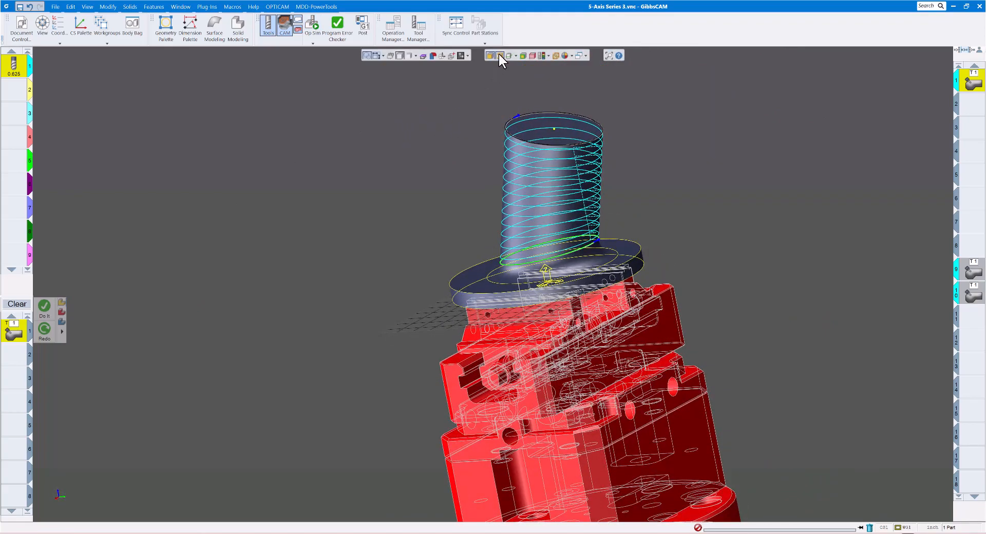
pyautogui.click(498, 54)
pyautogui.moveTo(522, 143); pyautogui.dragTo(584, 162, button='middle')
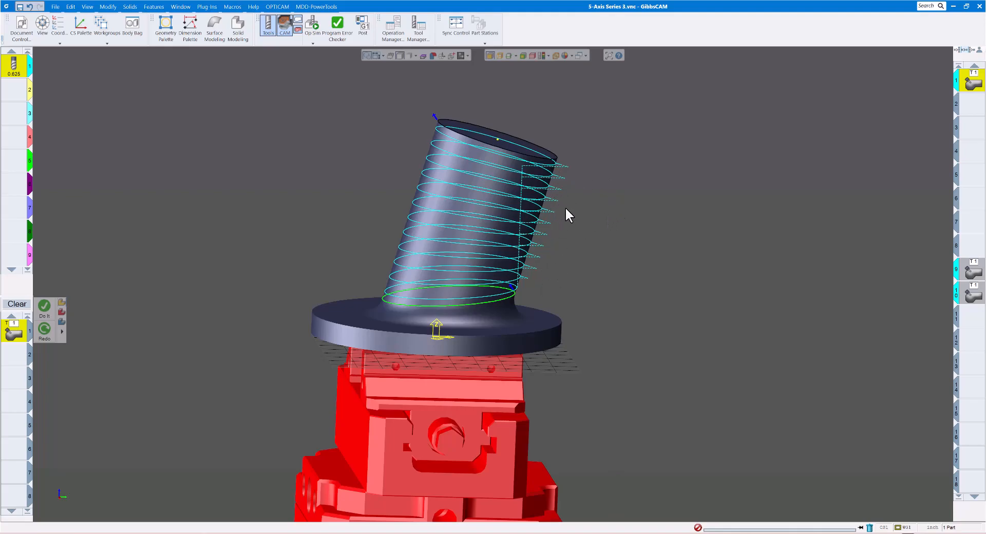
pyautogui.moveTo(542, 229); pyautogui.dragTo(510, 142, button='middle')
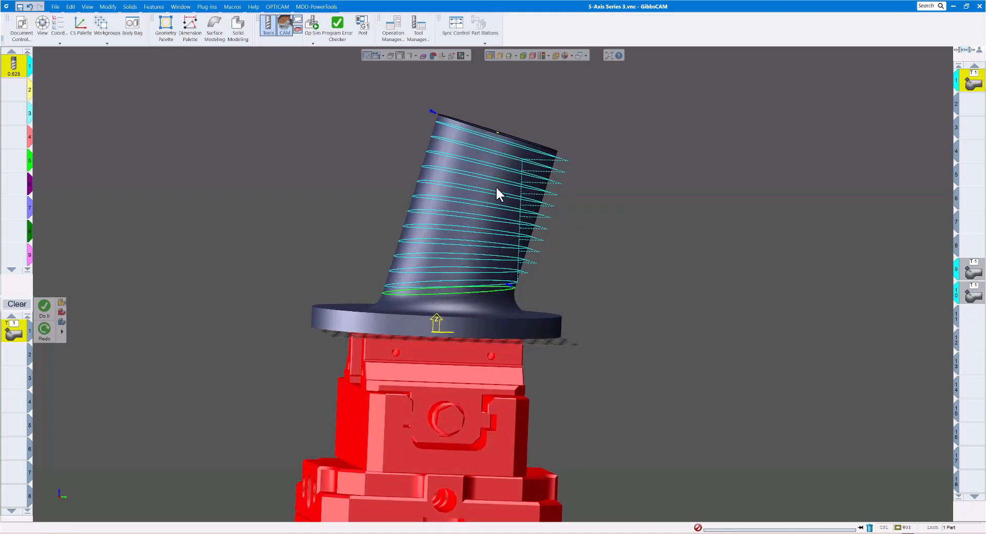
pyautogui.moveTo(576, 169)
pyautogui.mouseDown(button='middle')
pyautogui.moveTo(568, 187)
pyautogui.moveTo(563, 163)
pyautogui.mouseUp(button='middle')
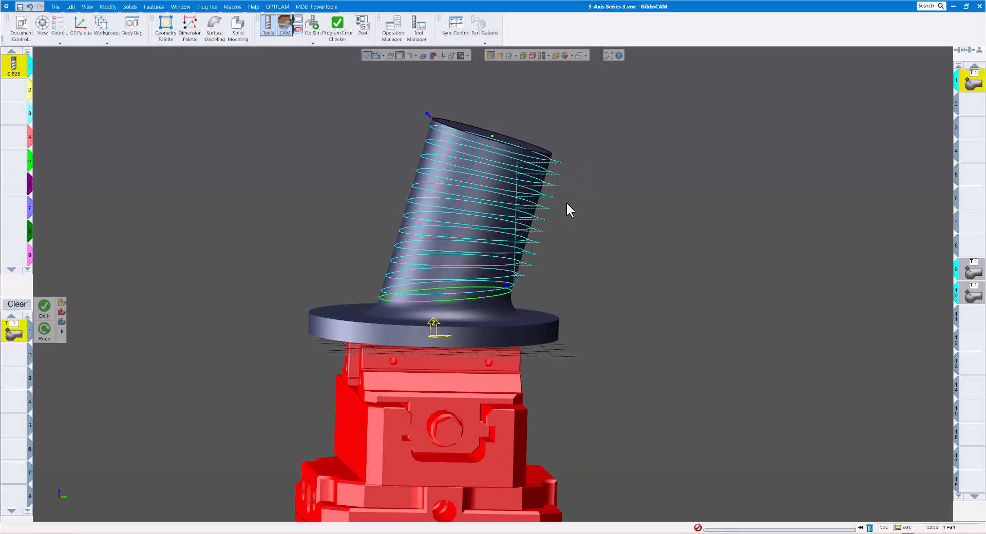
pyautogui.moveTo(573, 234); pyautogui.dragTo(626, 194, button='middle')
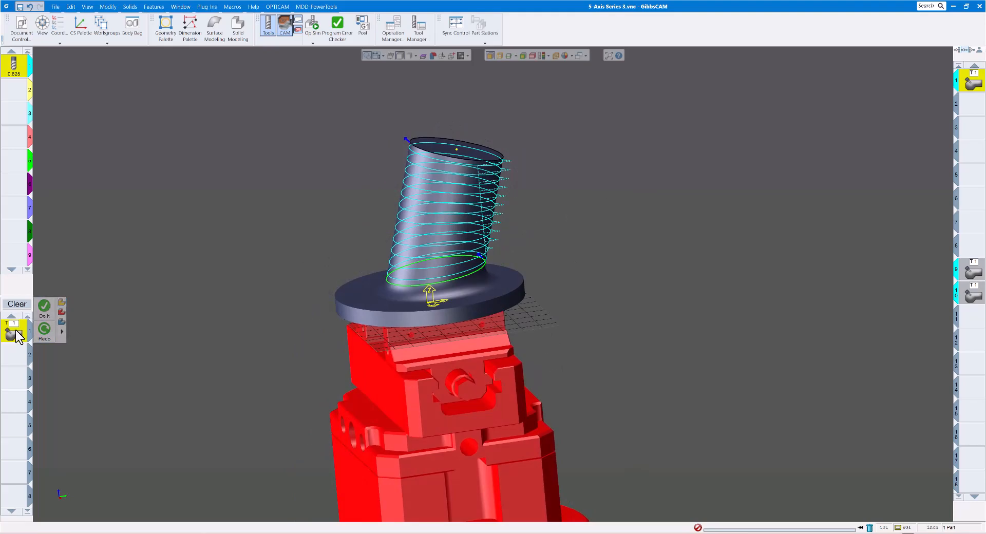
# Reopen the 5-axis process and go through its tool axis control, gouge check and link settings
pyautogui.doubleClick(18, 335)
pyautogui.moveTo(435, 289); pyautogui.dragTo(270, 83)
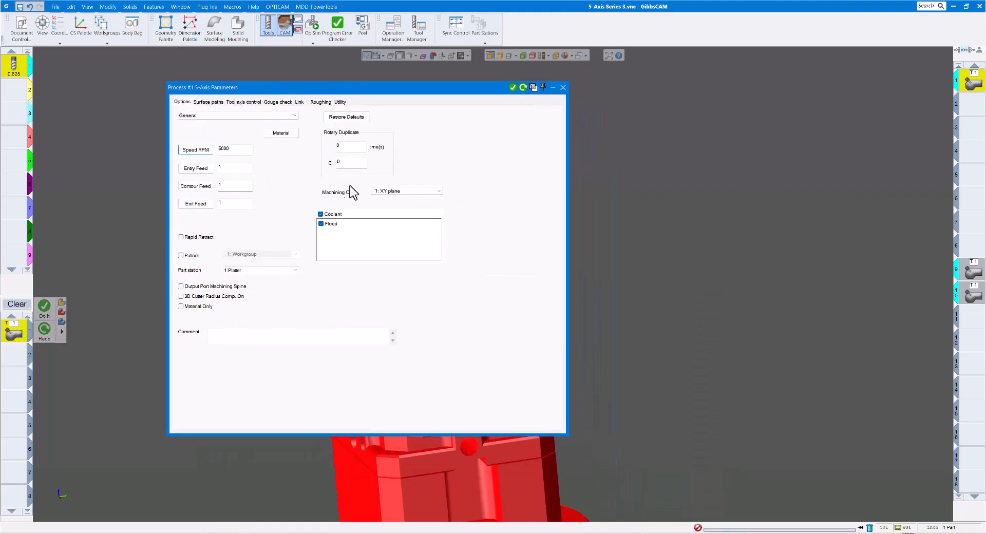
pyautogui.click(239, 102)
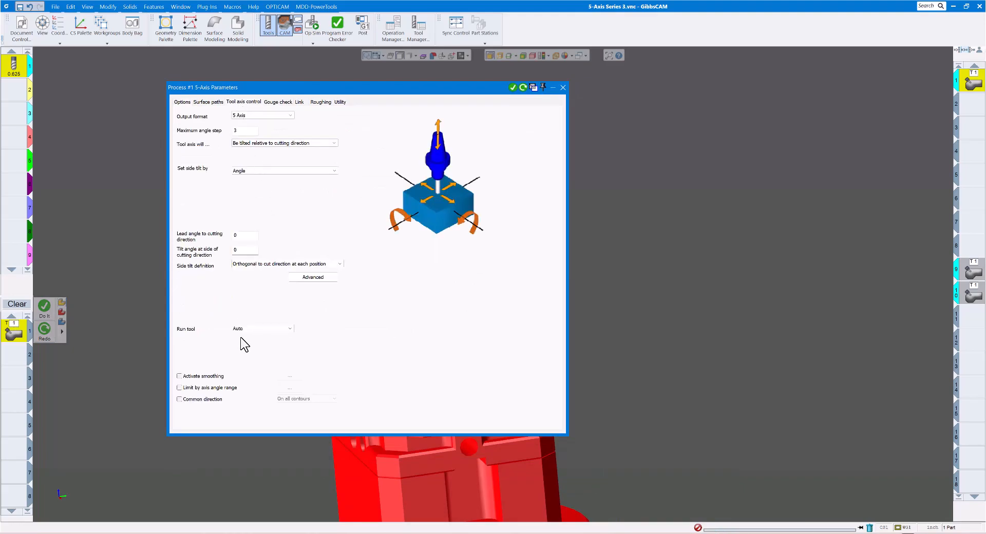
pyautogui.click(270, 102)
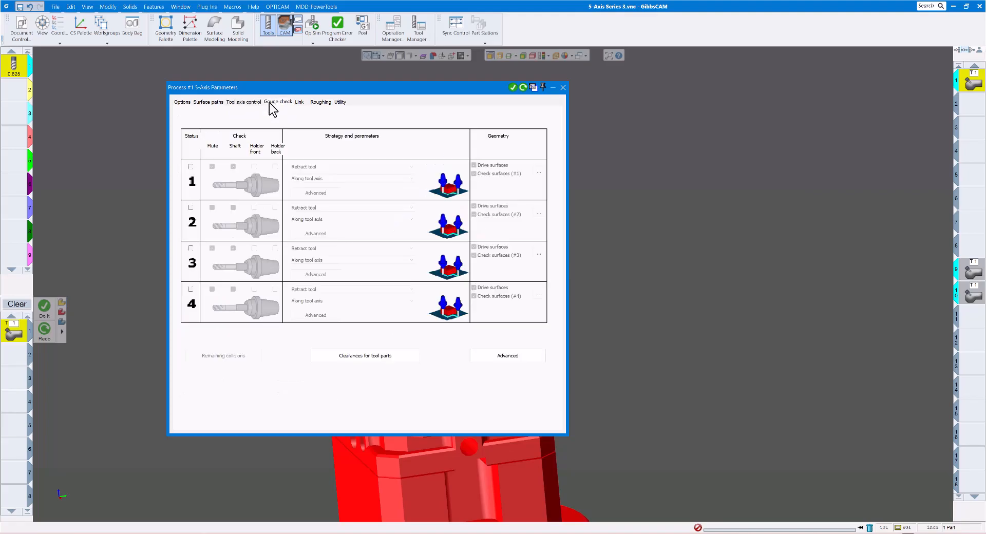
pyautogui.click(300, 102)
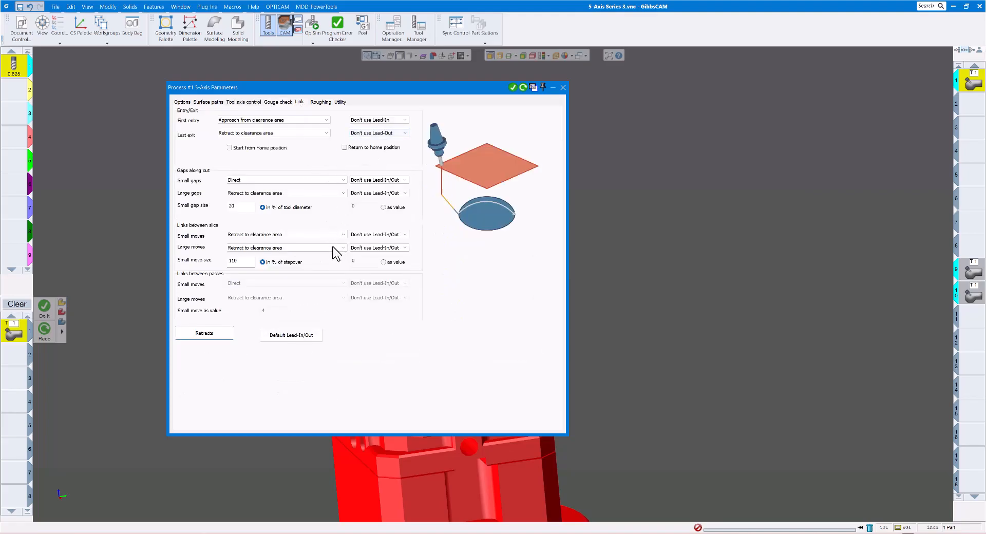
# In the process's retract settings, set the cylinder clearance area's direction to a user defined axis
pyautogui.click(200, 332)
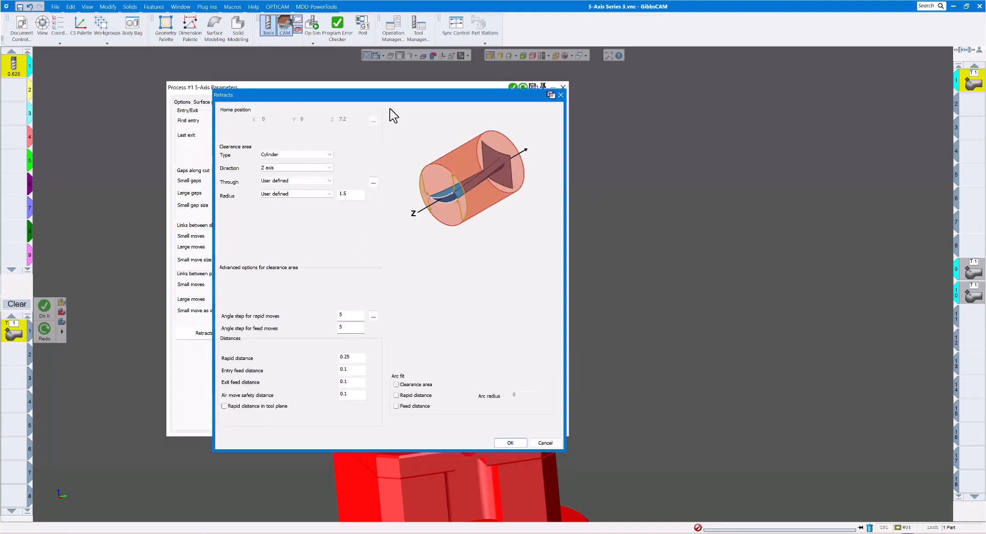
pyautogui.click(561, 94)
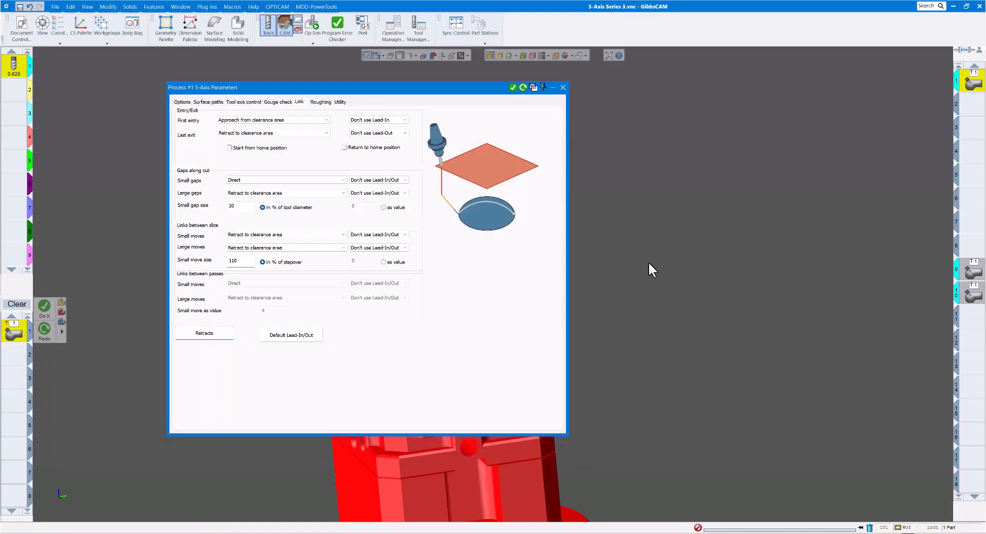
pyautogui.moveTo(606, 330); pyautogui.dragTo(793, 348, button='middle')
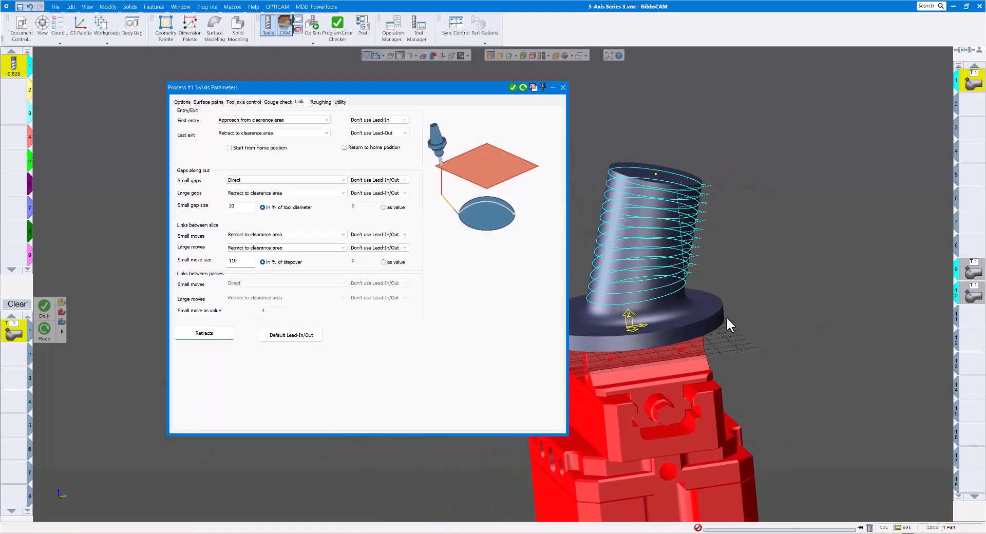
pyautogui.scroll(2, 699, 316)
pyautogui.moveTo(476, 88); pyautogui.dragTo(357, 77)
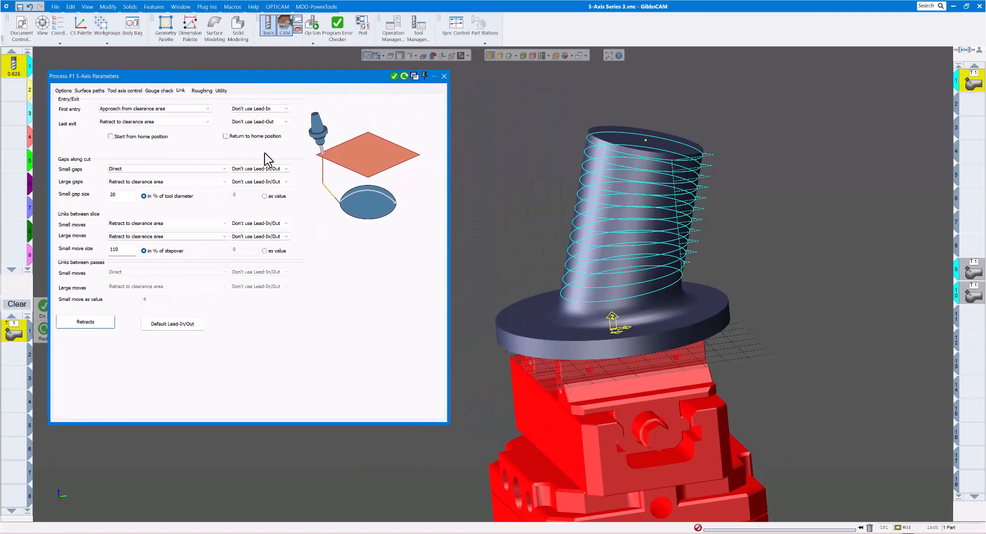
pyautogui.click(77, 322)
pyautogui.moveTo(336, 96); pyautogui.dragTo(259, 83)
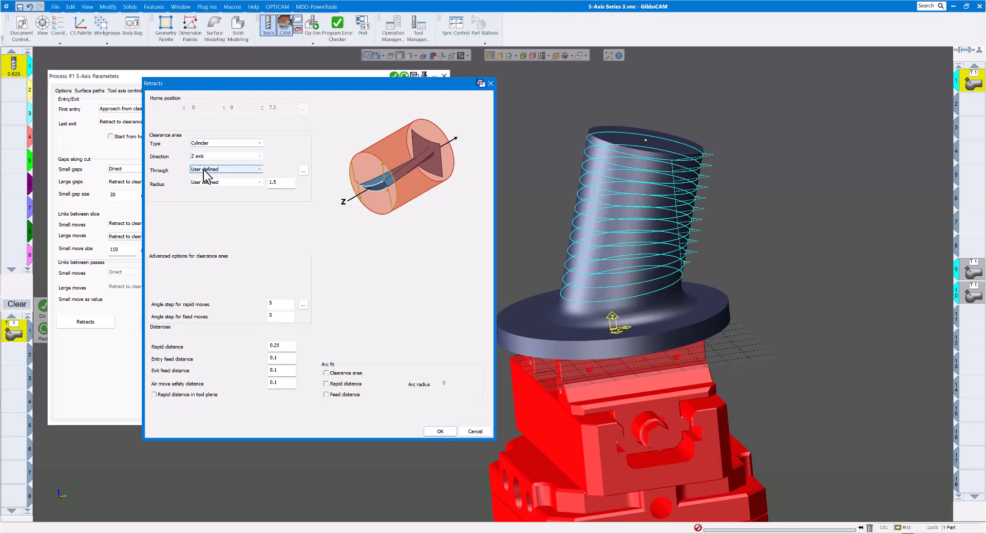
pyautogui.click(224, 169)
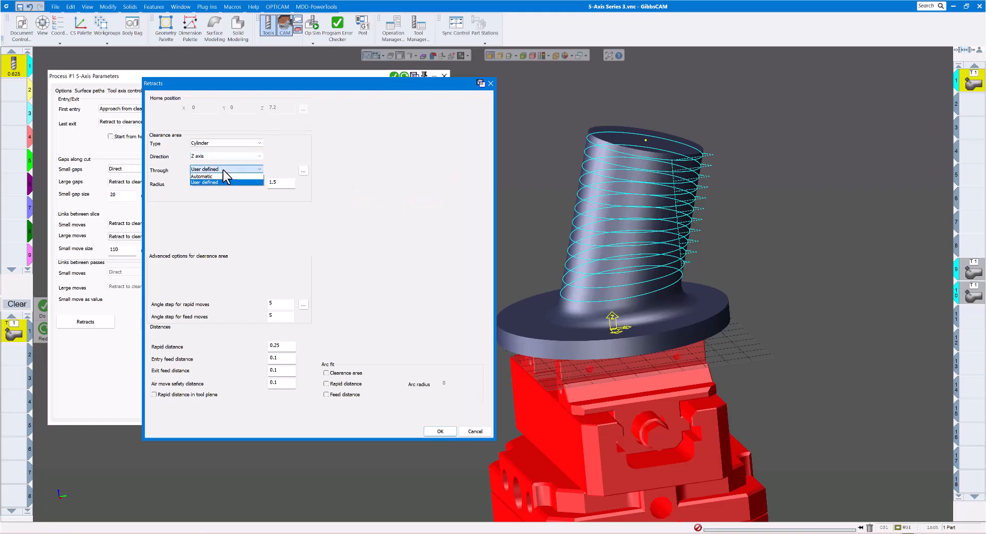
pyautogui.click(226, 170)
pyautogui.click(227, 156)
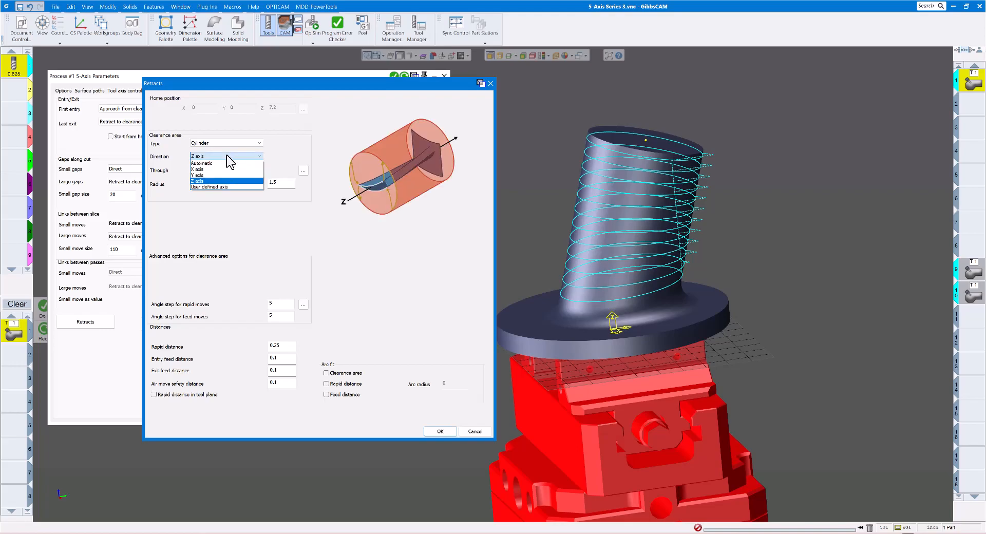
pyautogui.click(213, 187)
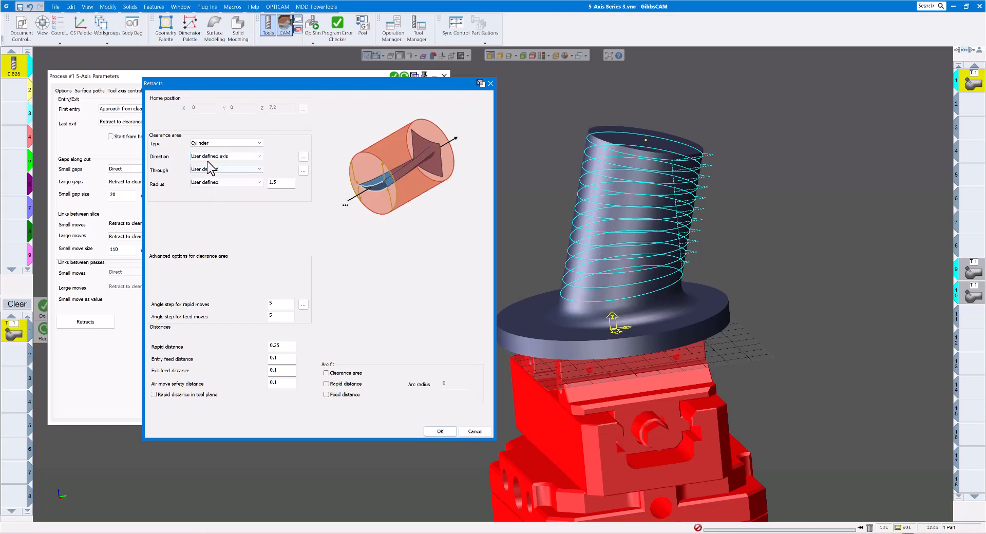
# Define the clearance axis by start and end point, from the origin to the point at the center of the tilted cylinder's top
pyautogui.click(304, 157)
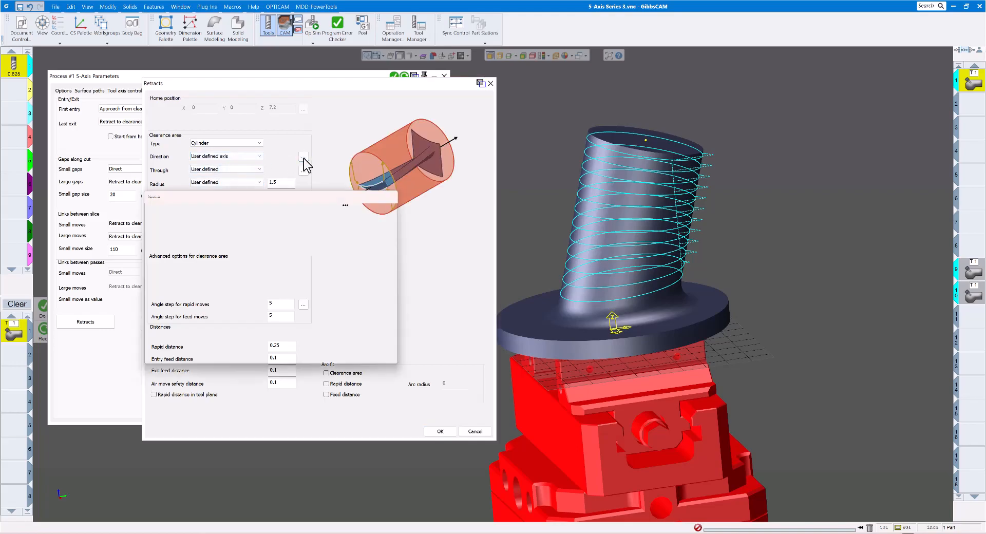
pyautogui.moveTo(266, 196); pyautogui.dragTo(265, 133)
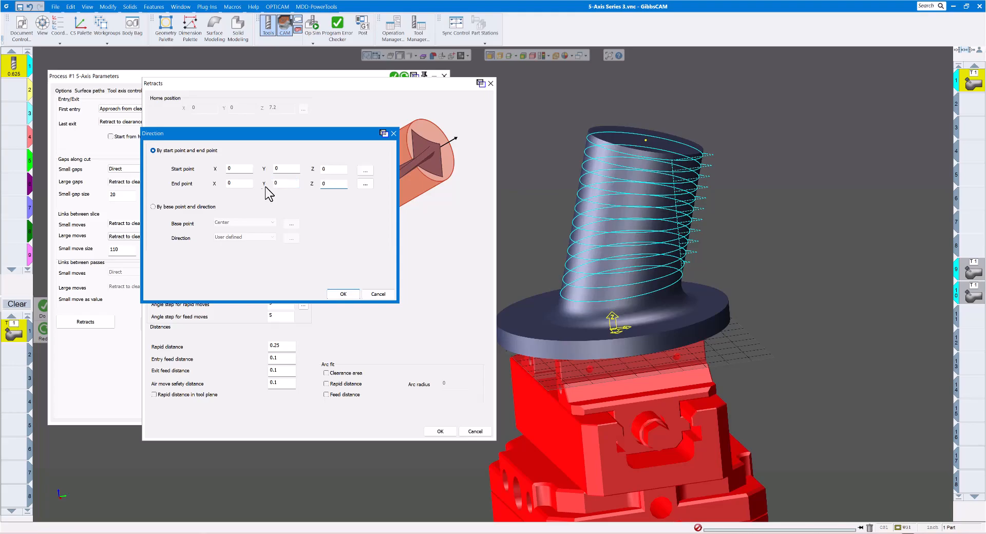
pyautogui.click(365, 184)
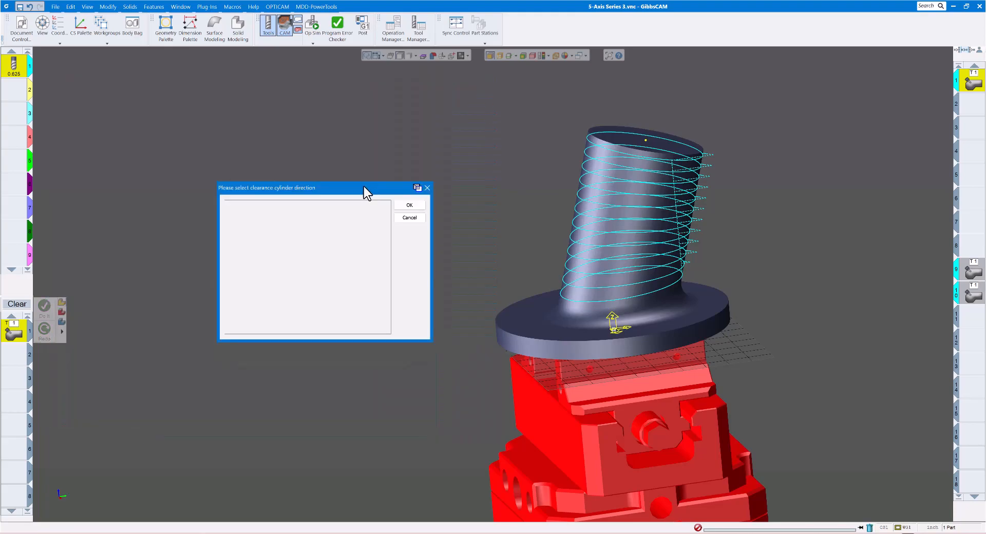
pyautogui.click(646, 140)
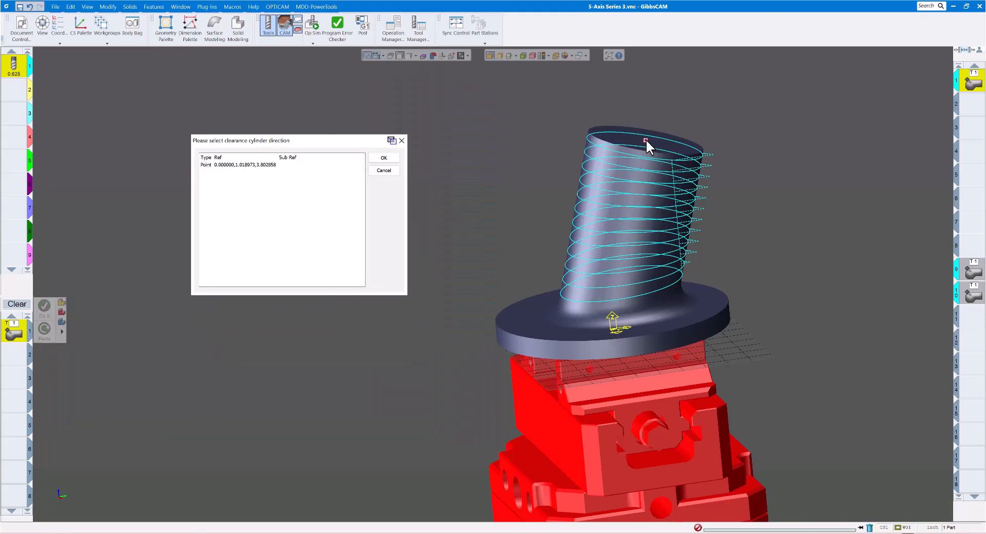
pyautogui.click(385, 159)
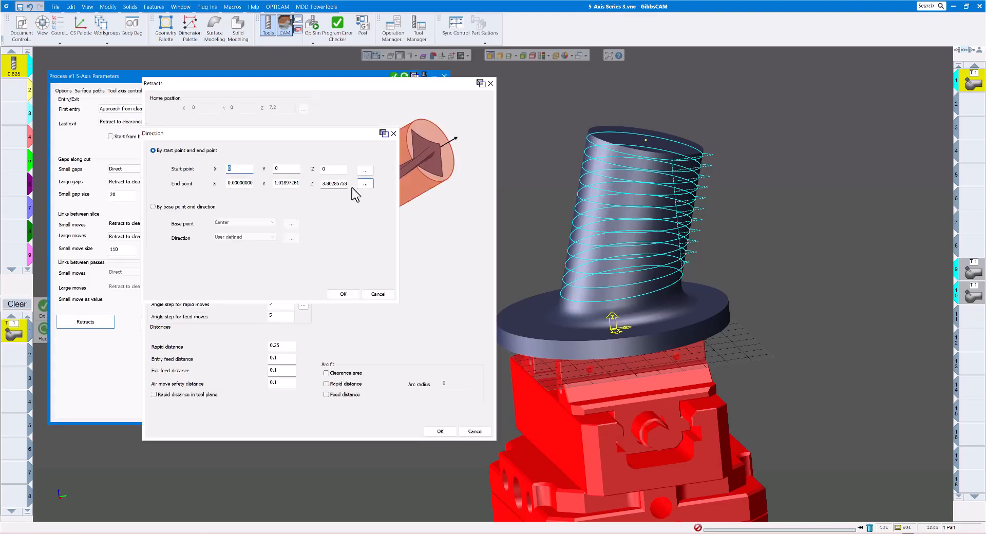
pyautogui.click(342, 294)
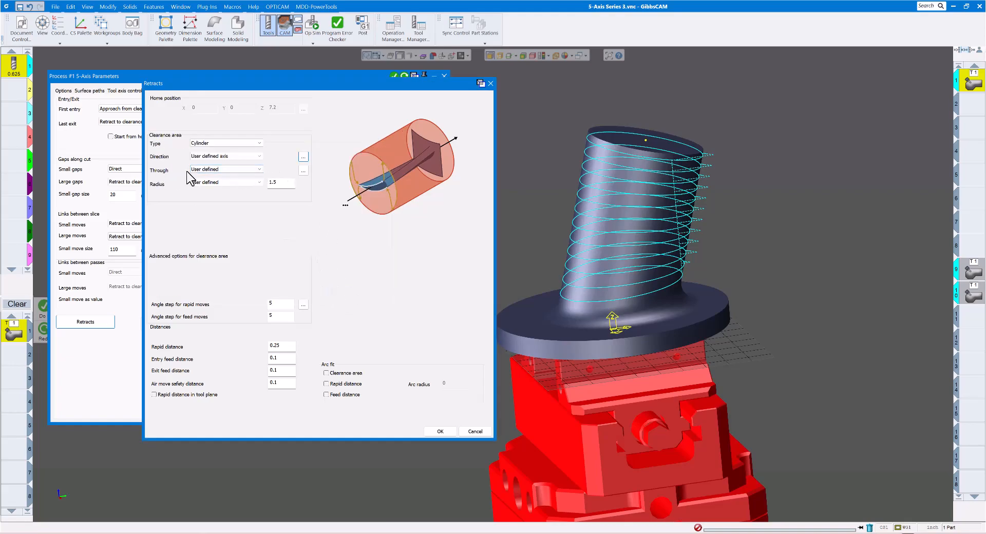
# Accept a through point of X 0, Y 0, Z 0 for the clearance cylinder and confirm the retract settings
pyautogui.click(303, 171)
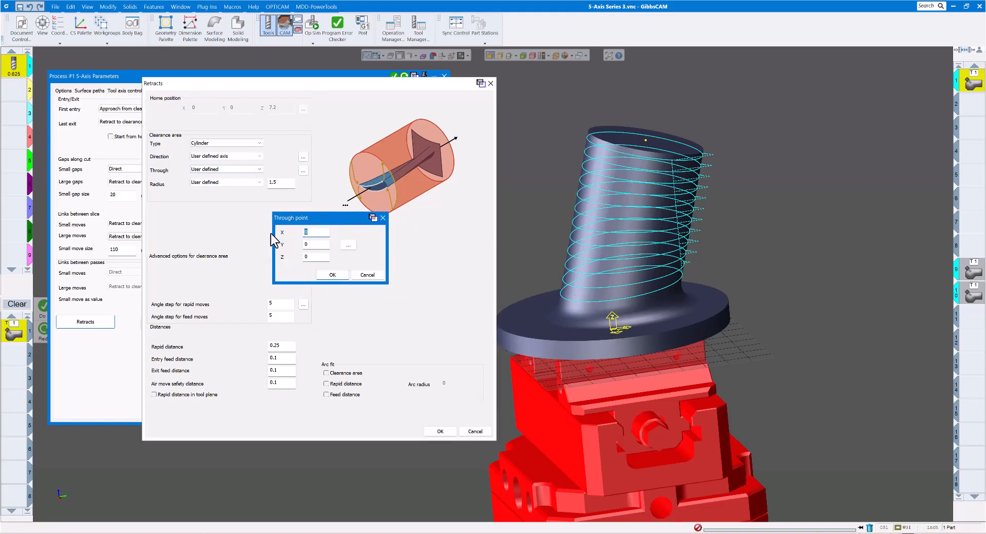
pyautogui.moveTo(310, 219); pyautogui.dragTo(299, 218)
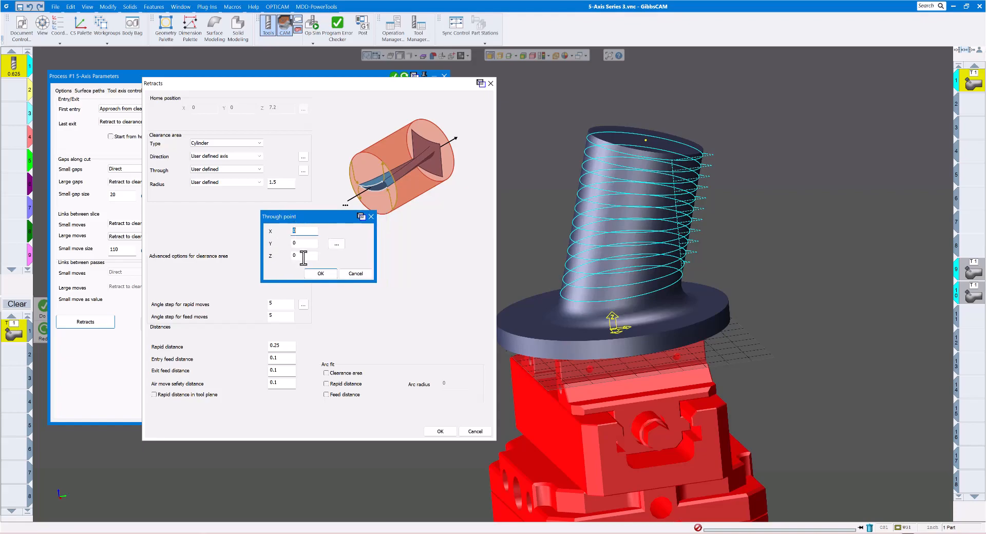
pyautogui.click(318, 274)
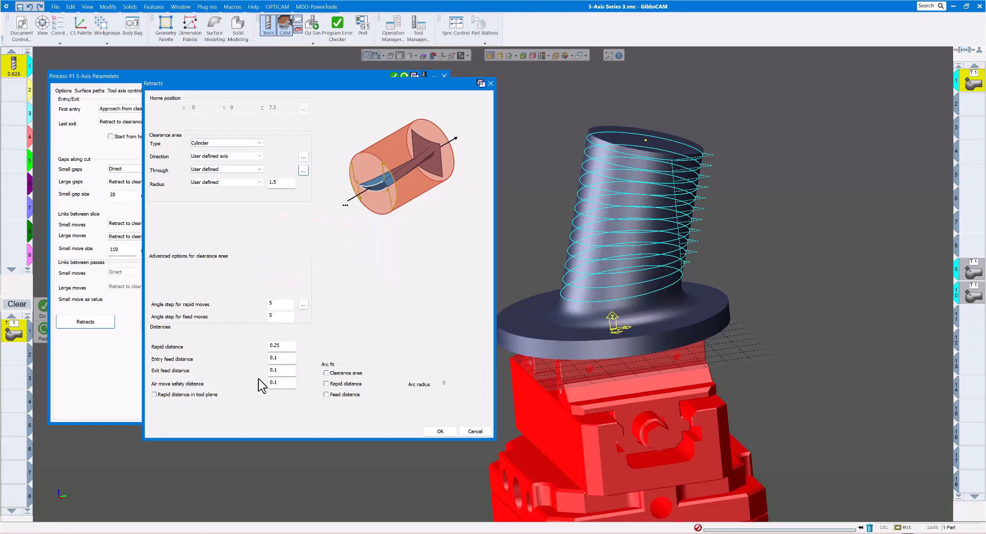
pyautogui.click(438, 431)
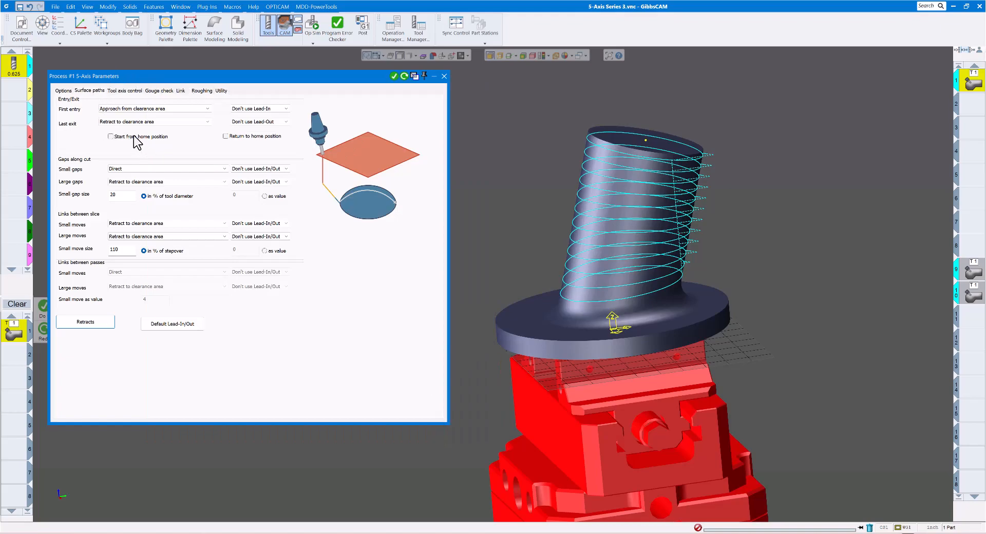
# Reselect the tilted cylinder's top edge as the first morph curve and its lower edge as the second, with edge display on
pyautogui.click(106, 139)
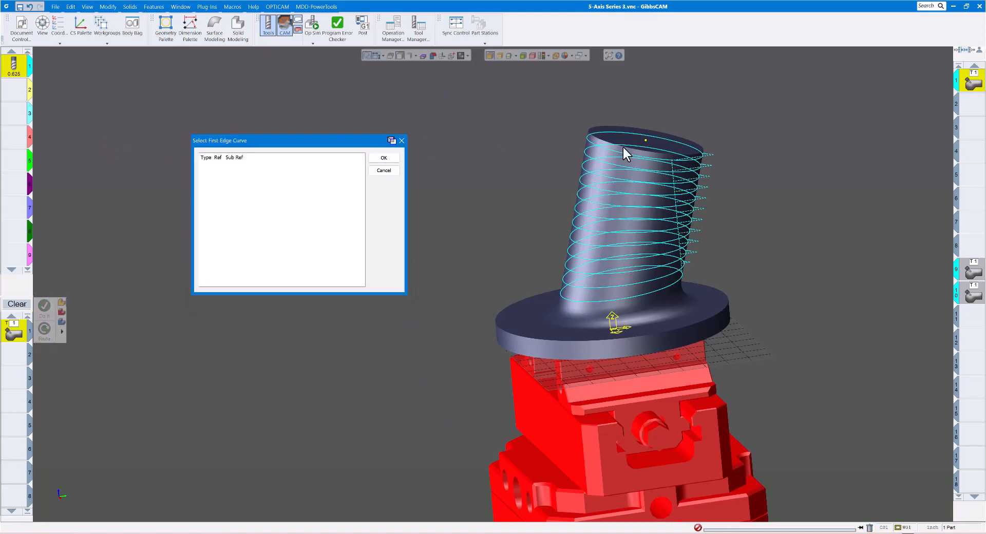
pyautogui.click(500, 55)
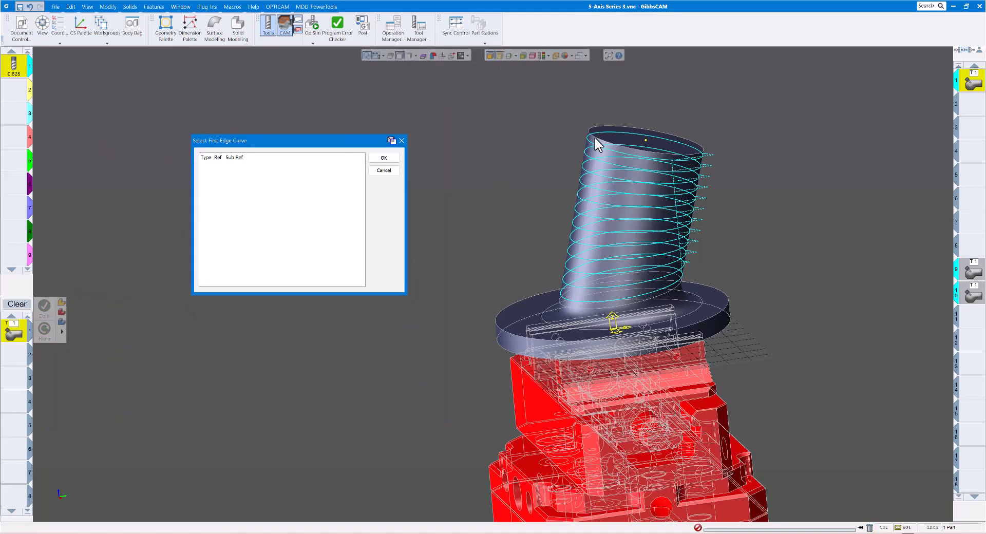
pyautogui.click(598, 139)
pyautogui.click(383, 158)
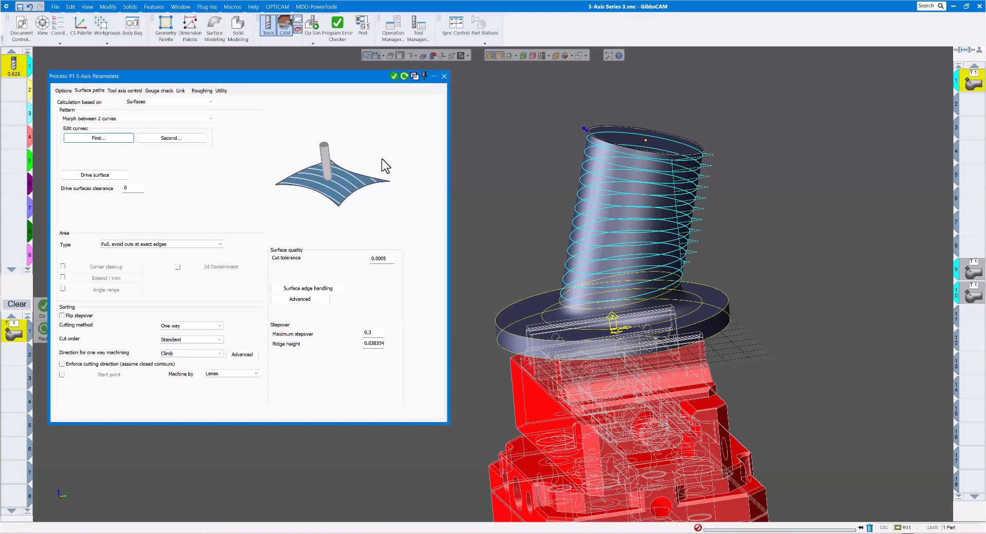
pyautogui.click(172, 138)
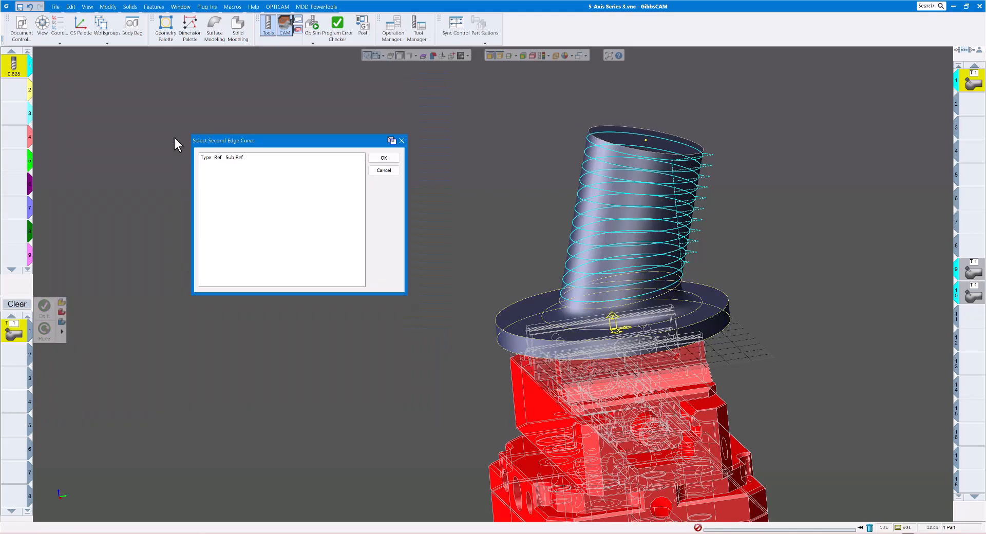
pyautogui.click(560, 302)
pyautogui.click(383, 158)
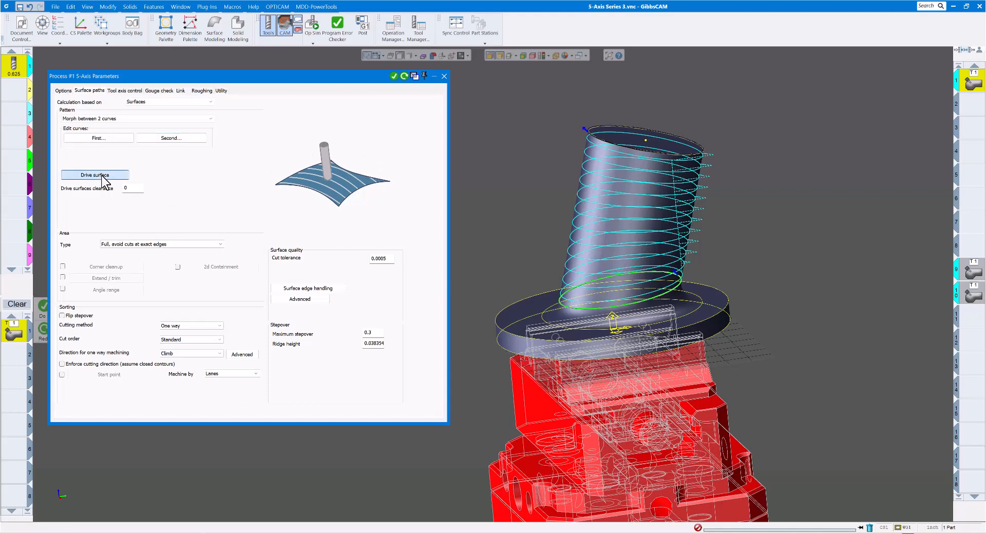
# Reselect the tilted cylindrical face as the drive surface and regenerate the 5-axis toolpath
pyautogui.click(103, 175)
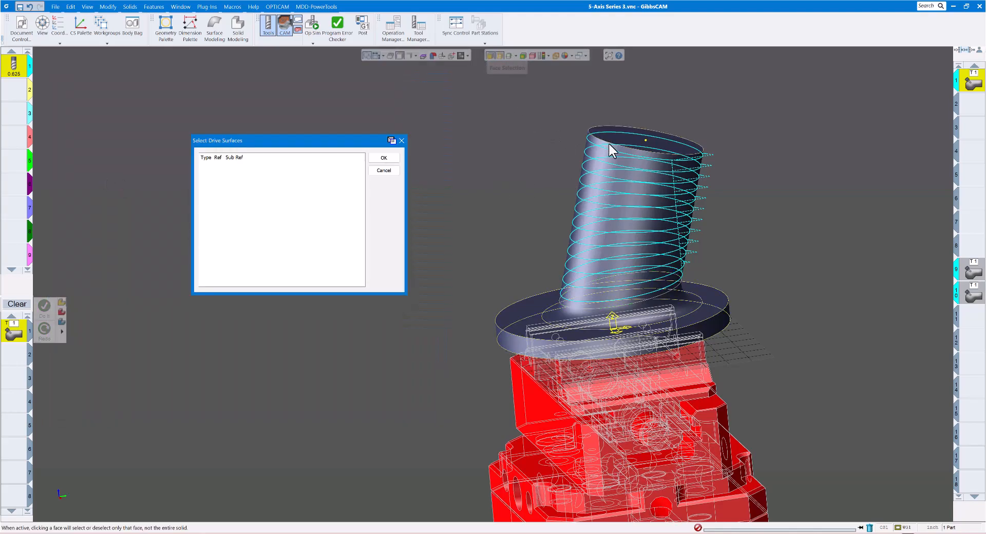
pyautogui.click(593, 152)
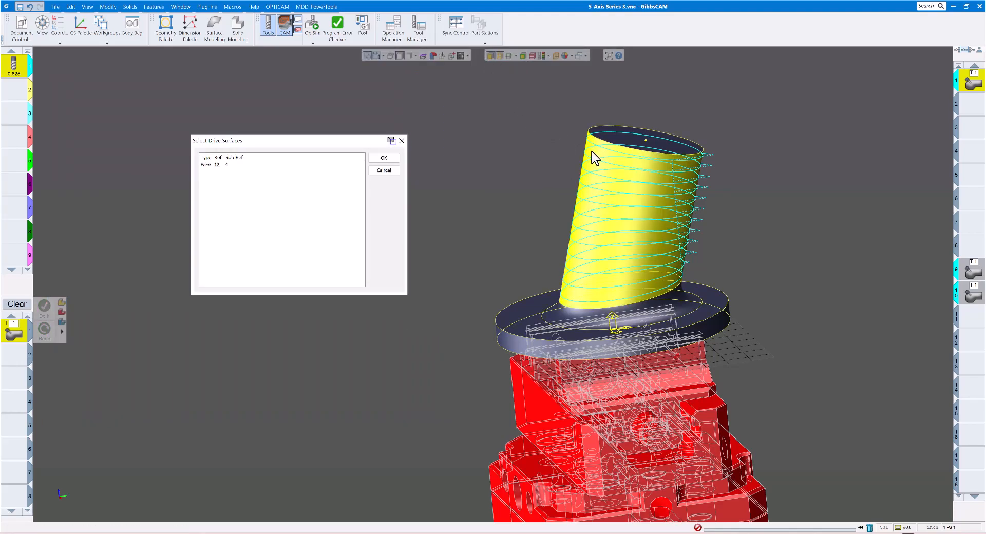
pyautogui.click(384, 158)
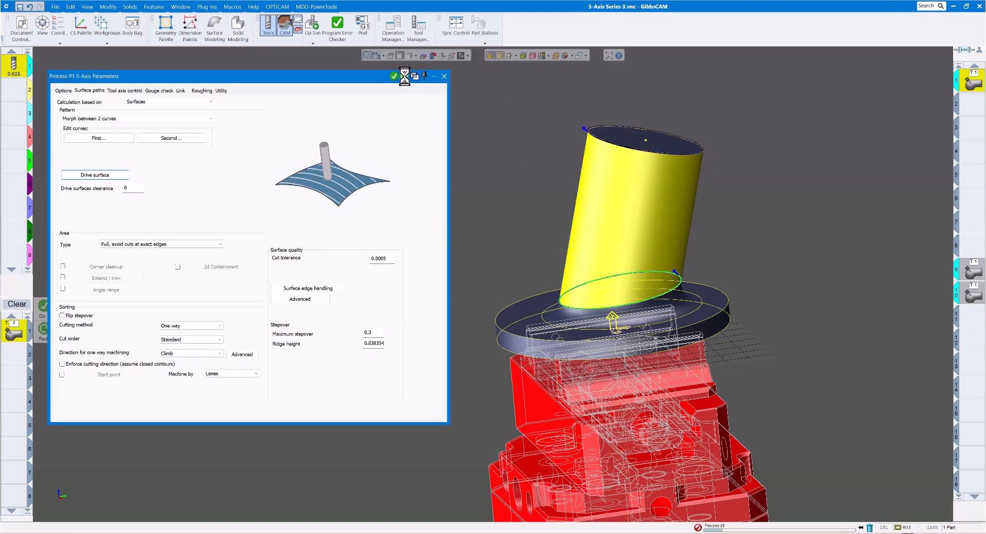
pyautogui.click(444, 76)
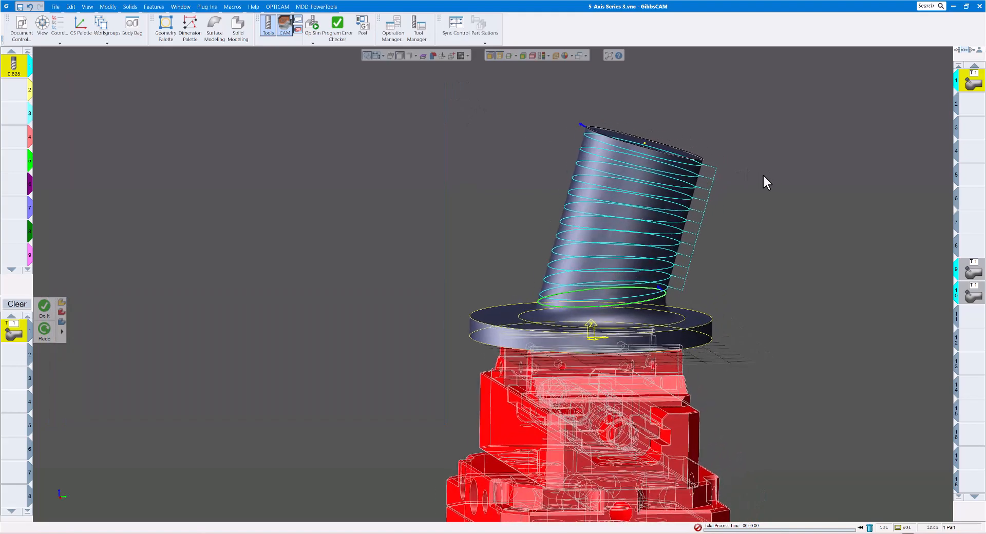
# Hide the wireframe edges on the part and fixture, and examine the regenerated retract moves beside the tilted cylinder
pyautogui.click(500, 57)
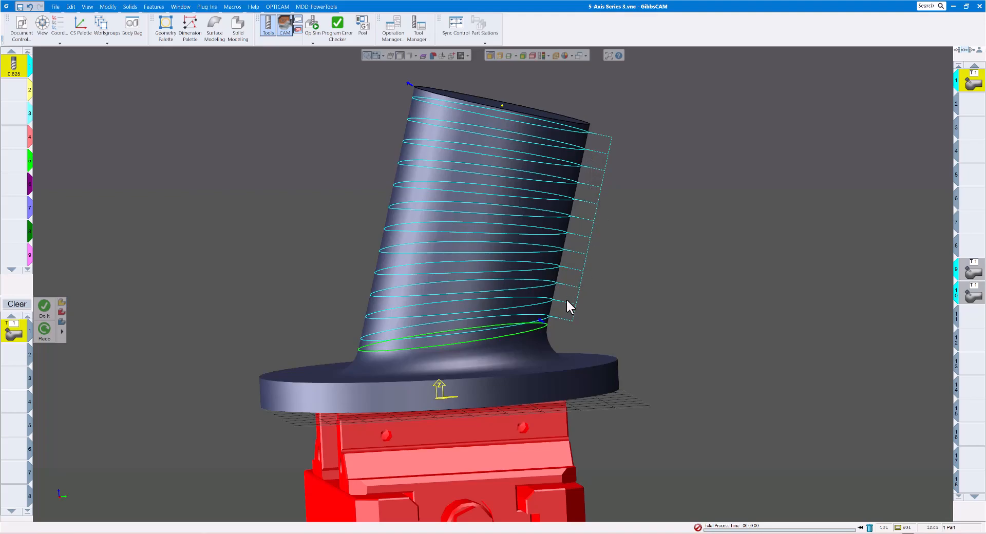
pyautogui.scroll(1, 577, 269)
pyautogui.scroll(-1, 580, 271)
pyautogui.scroll(-4, 584, 271)
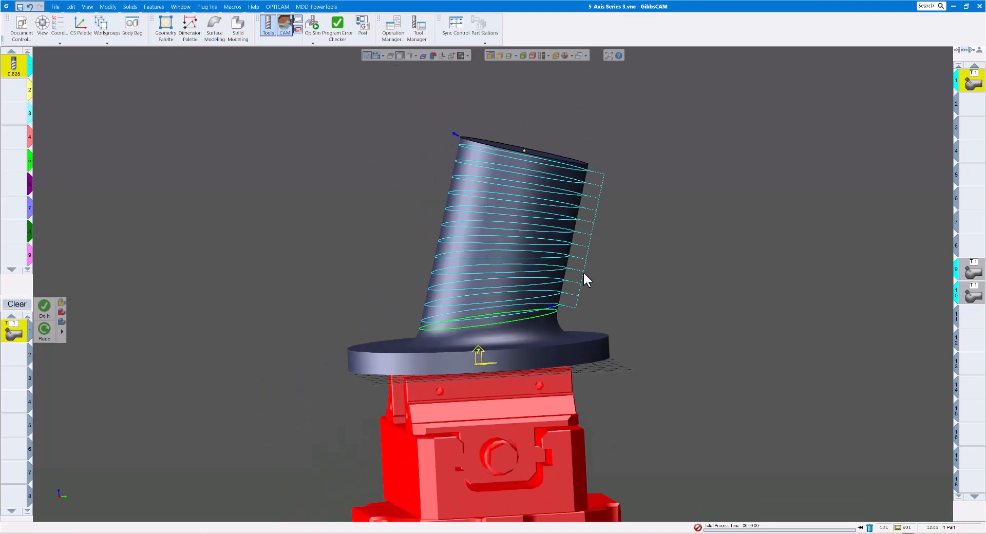
# Play the regenerated operation in Op Sim and raise the playback speed to check the retract moves around the cylinder
pyautogui.click(314, 26)
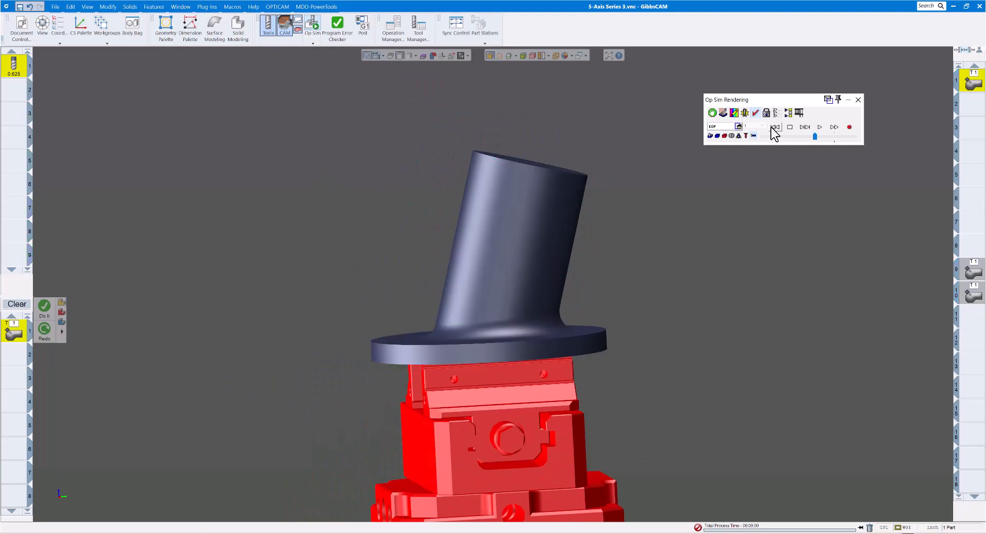
pyautogui.click(816, 130)
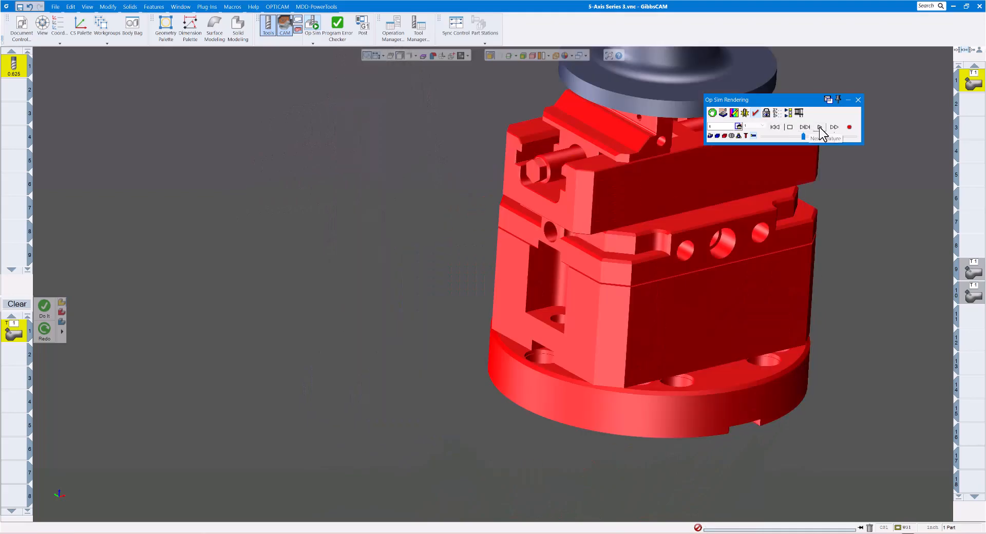
pyautogui.click(820, 128)
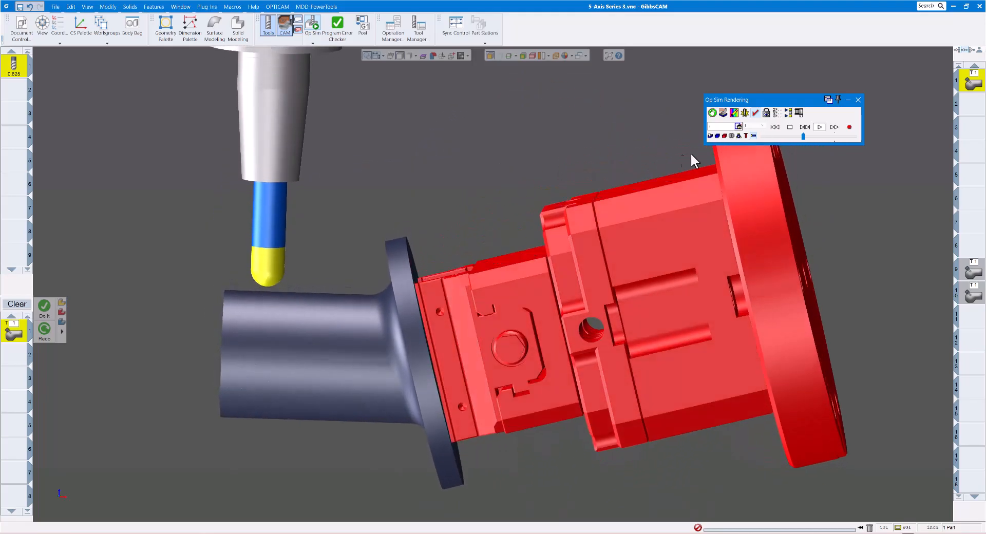
pyautogui.click(808, 135)
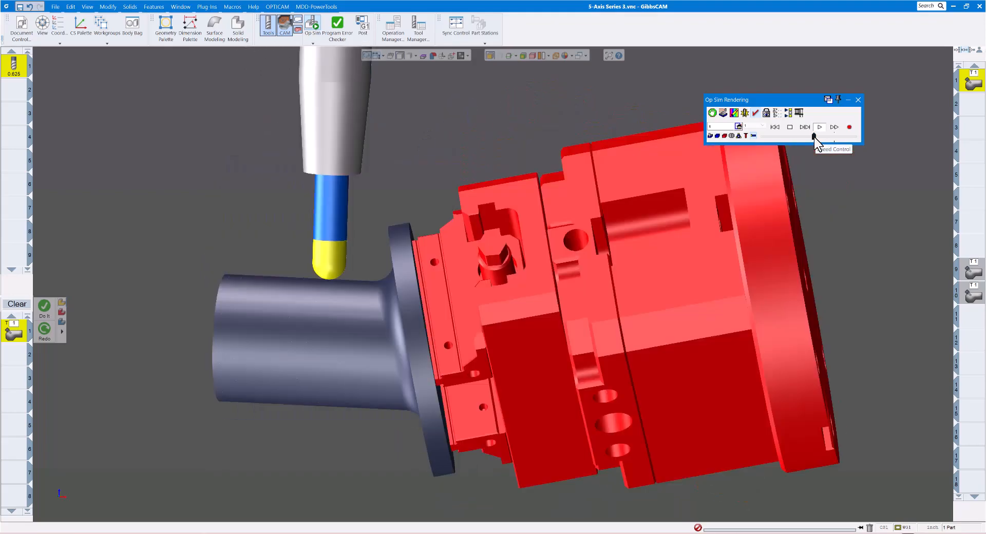
pyautogui.click(814, 135)
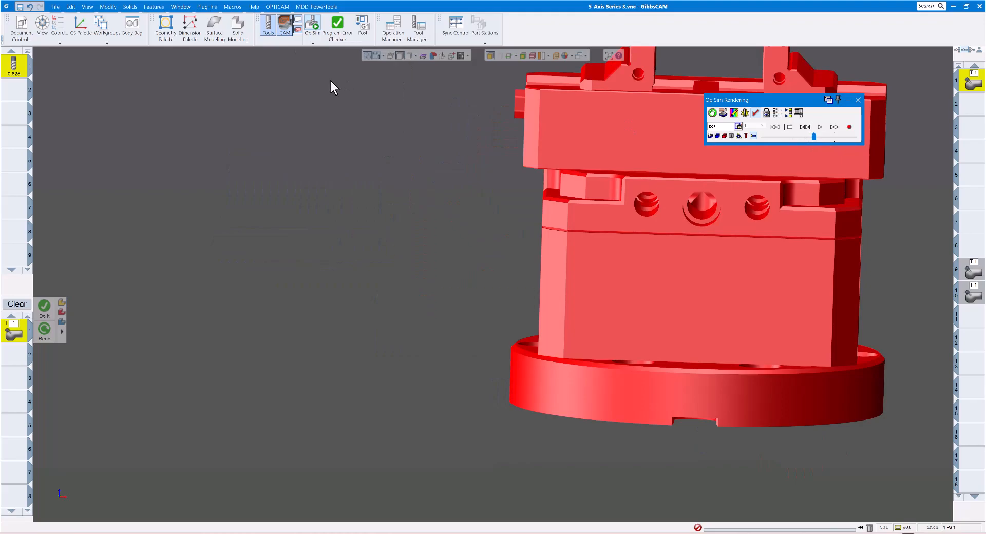
# Switch from Op Sim to Machine Sim and play the 5-axis operation at a reduced playback speed
pyautogui.click(314, 42)
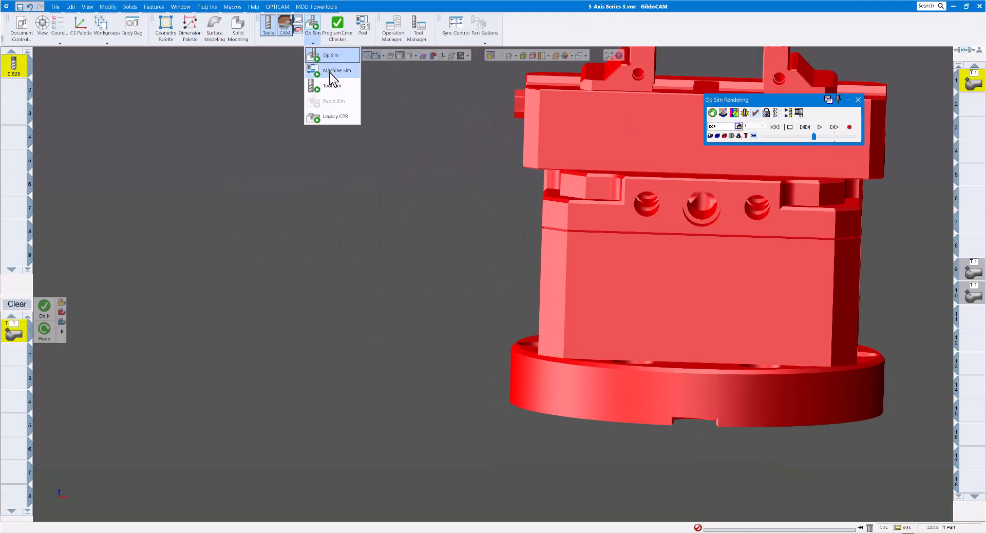
pyautogui.click(329, 72)
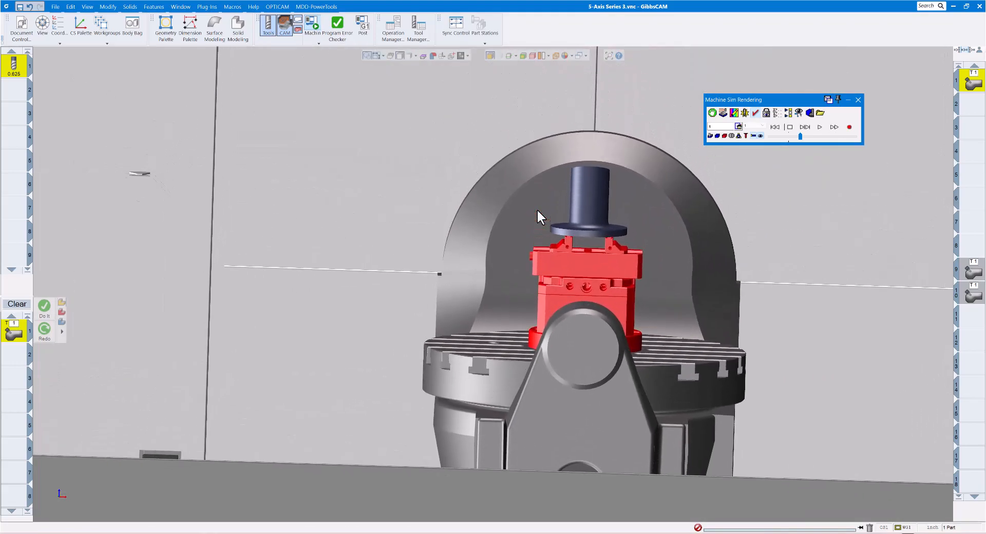
pyautogui.moveTo(799, 136); pyautogui.dragTo(792, 135)
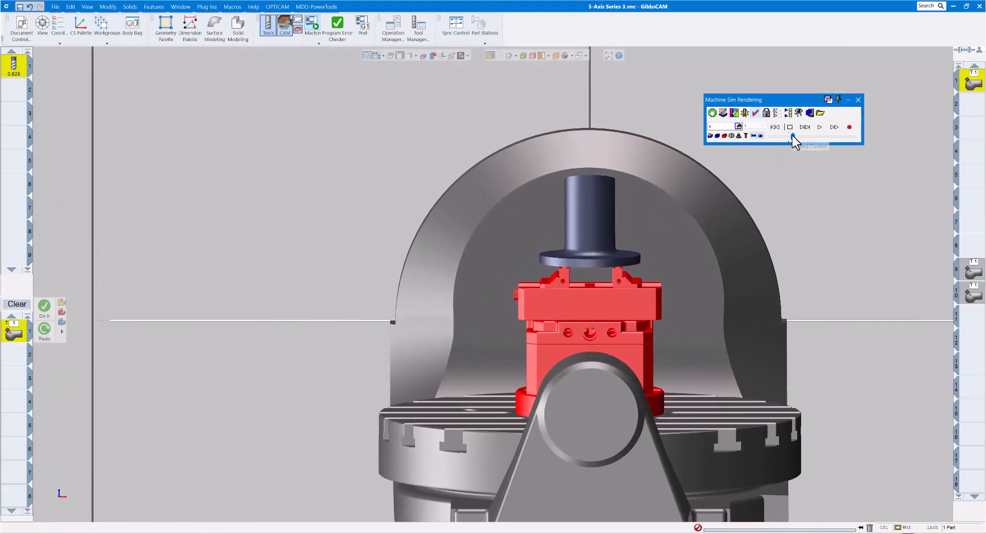
pyautogui.click(820, 126)
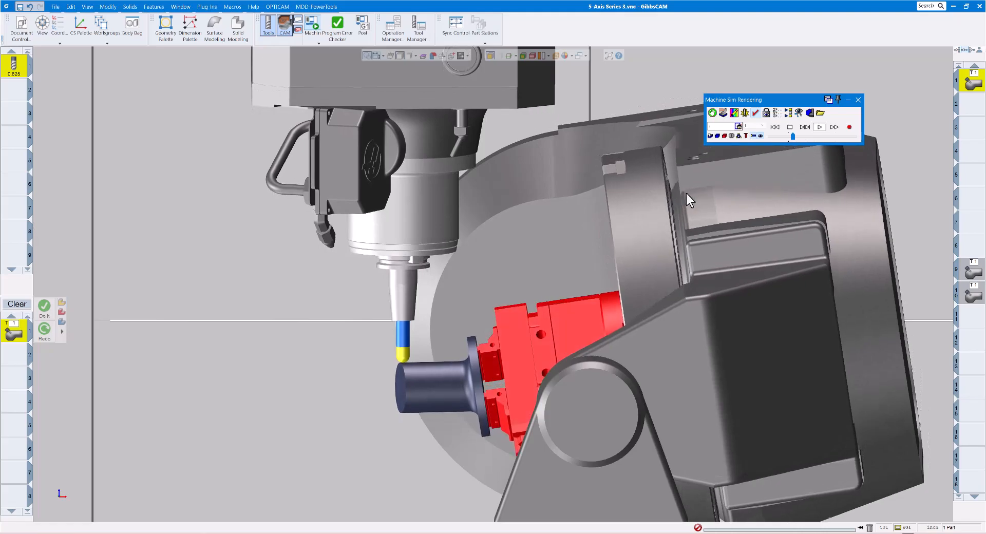
# Raise the Machine Sim playback speed in stages to run the operation to its end, and close the simulation
pyautogui.moveTo(793, 136); pyautogui.dragTo(797, 135)
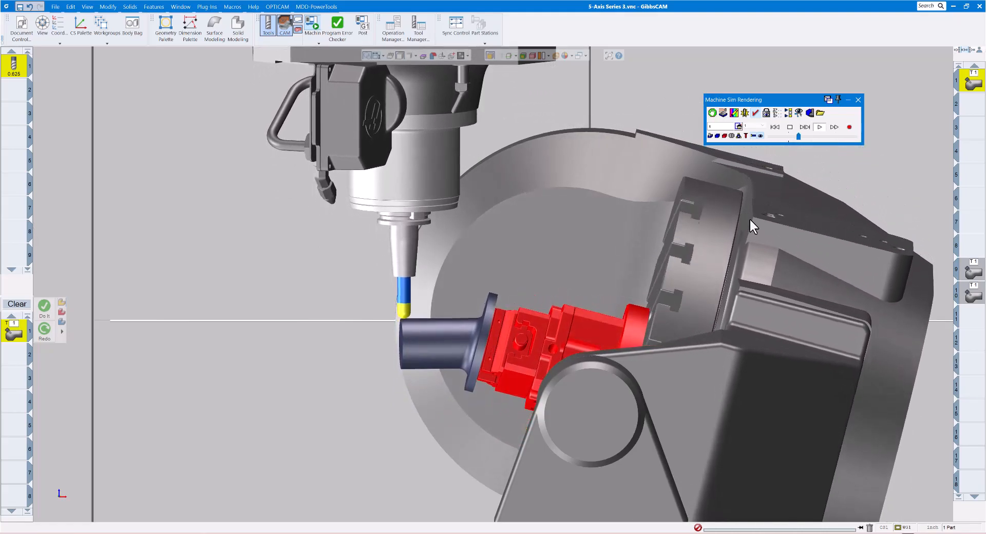
pyautogui.moveTo(798, 137); pyautogui.dragTo(805, 134)
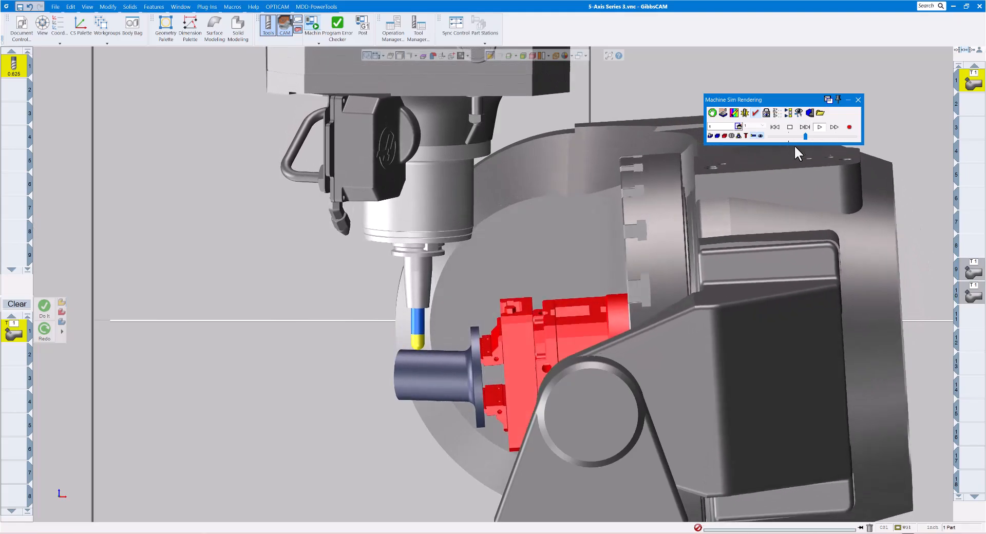
pyautogui.click(814, 136)
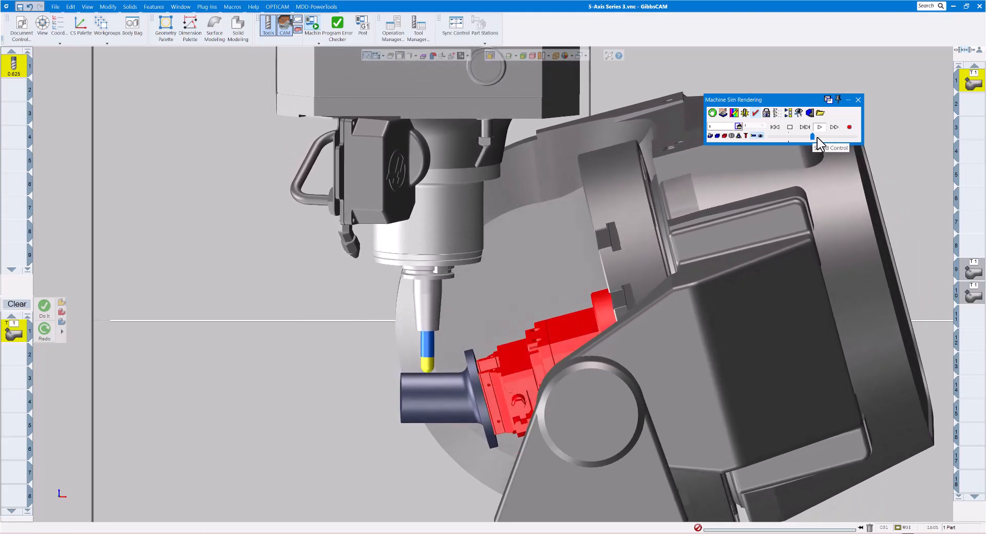
pyautogui.click(818, 138)
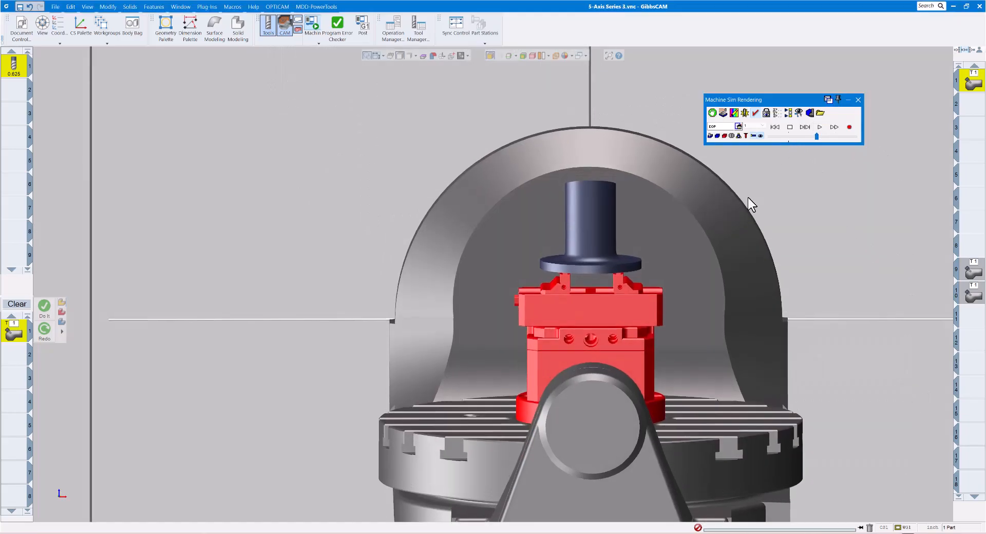
pyautogui.moveTo(744, 204); pyautogui.dragTo(767, 193, button='middle')
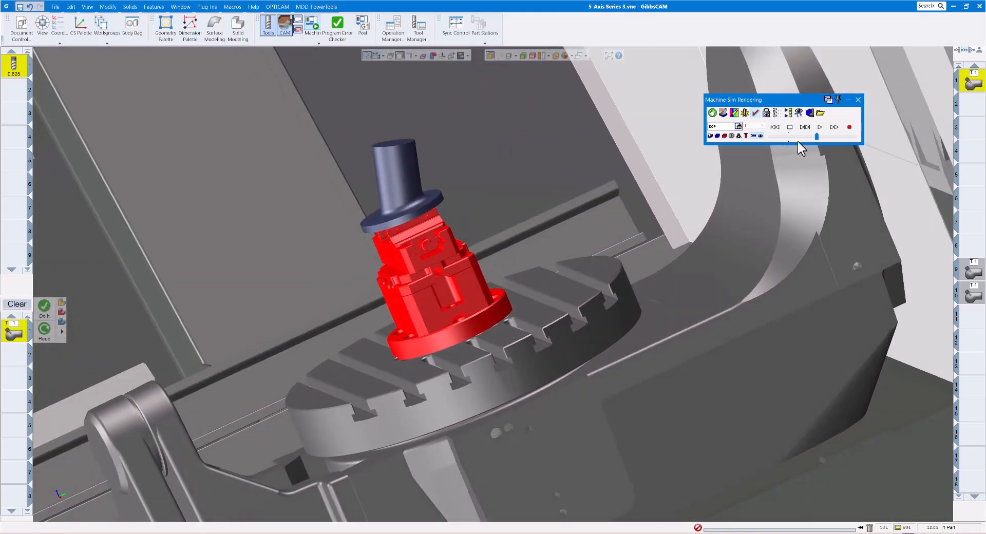
pyautogui.click(858, 100)
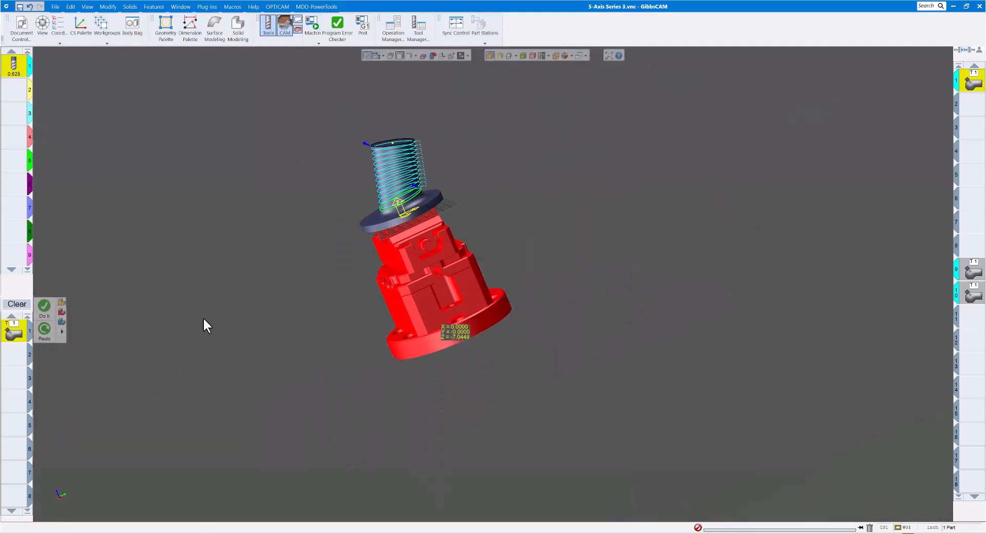
# Review the 5-axis process's retract settings, keeping User defined axis as the direction of the cylinder clearance area
pyautogui.doubleClick(28, 324)
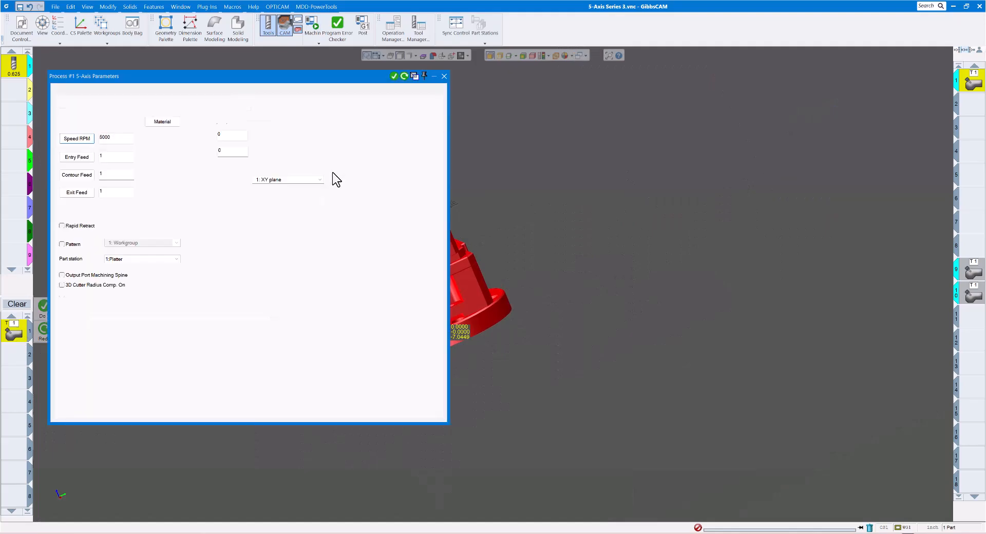
pyautogui.click(181, 90)
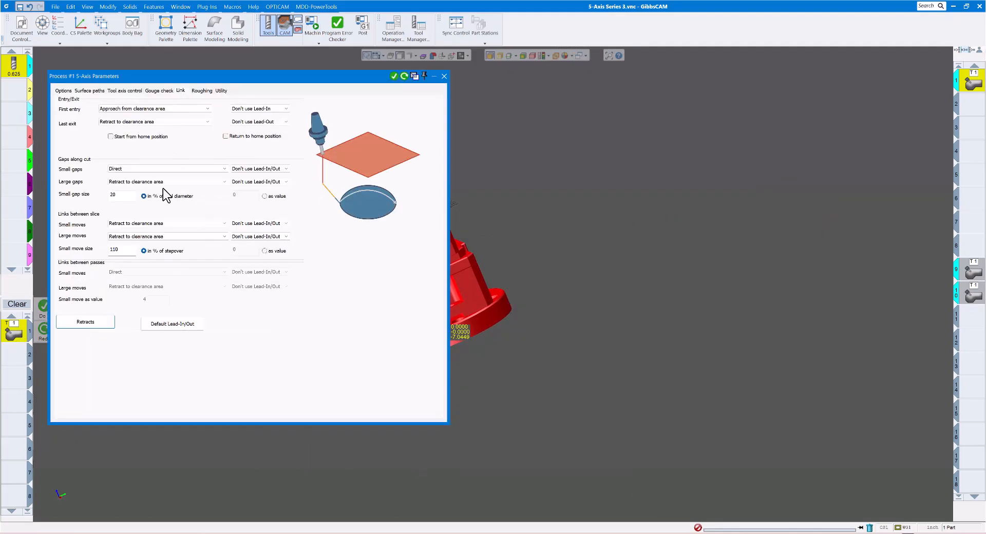
pyautogui.click(93, 323)
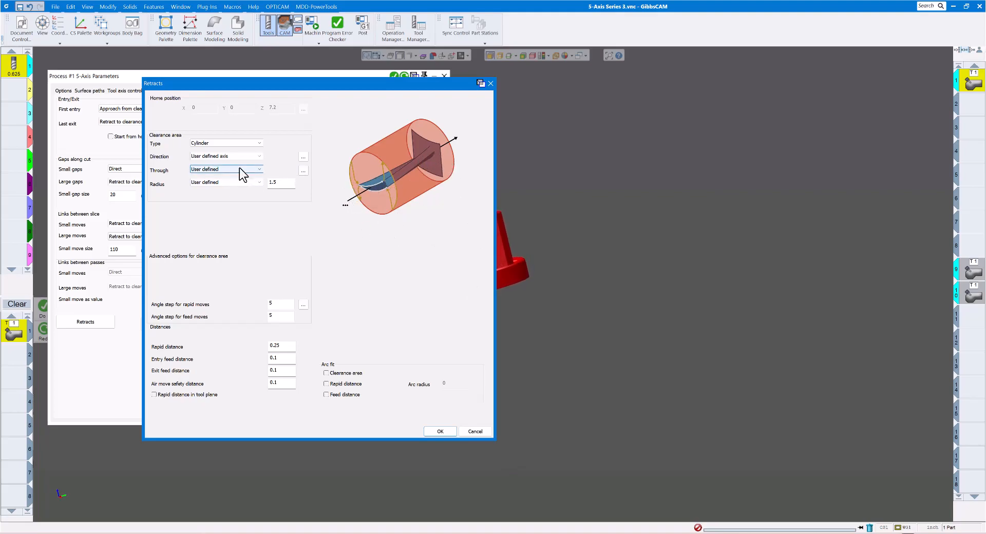
pyautogui.click(258, 155)
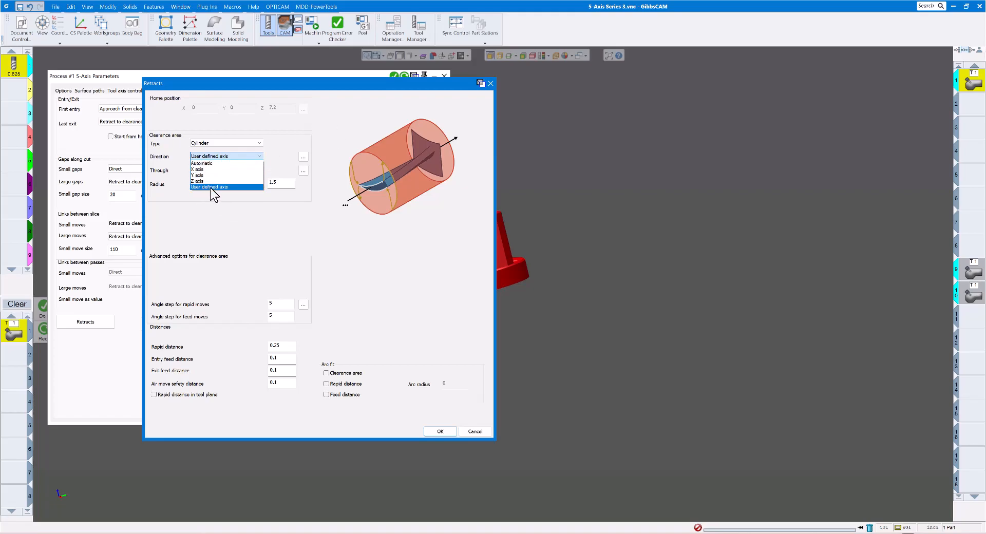
pyautogui.click(245, 187)
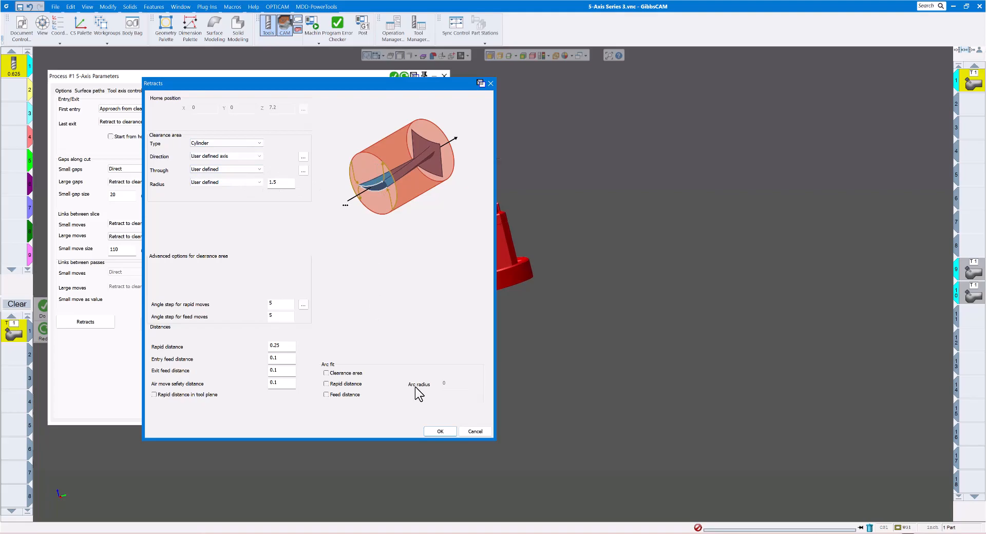
pyautogui.click(445, 432)
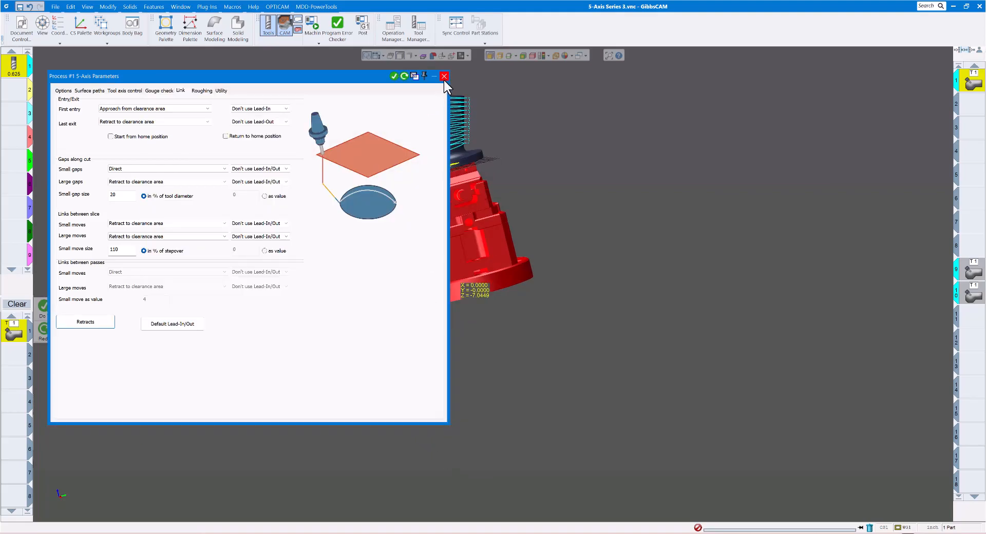